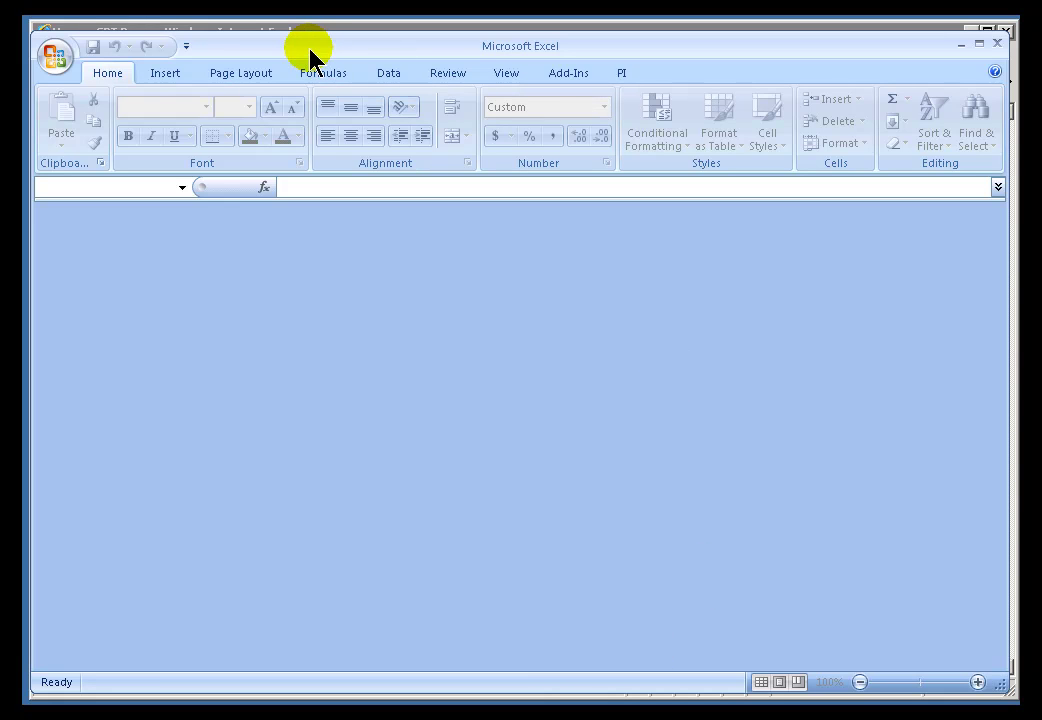
Open Exercise DL5 Solution.xlsx from My Documents, showing the Production Level Report.
{"action": "left_click", "coordinate": [305, 44]}
{"action": "left_click", "coordinate": [54, 58]}
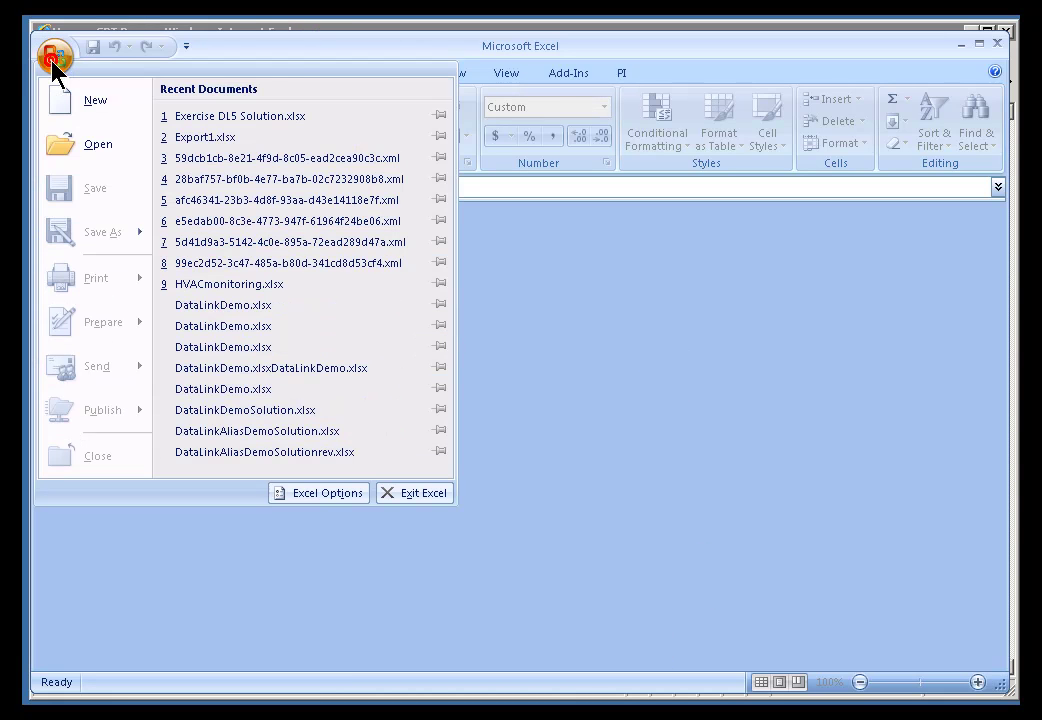
{"action": "left_click", "coordinate": [99, 145]}
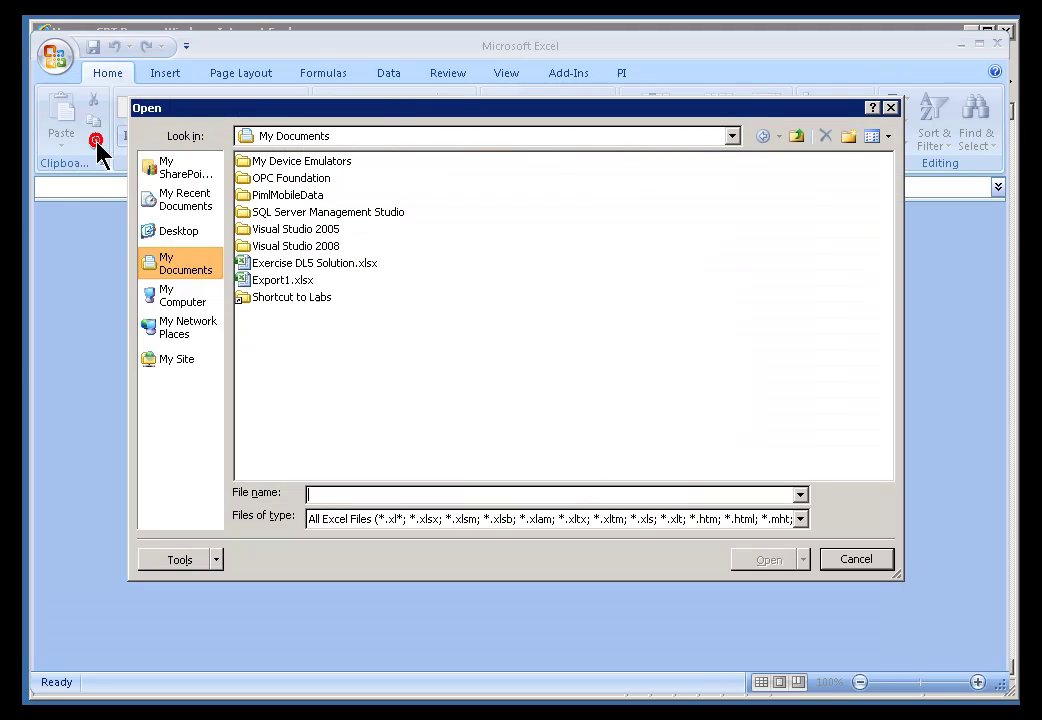
{"action": "left_click", "coordinate": [256, 265]}
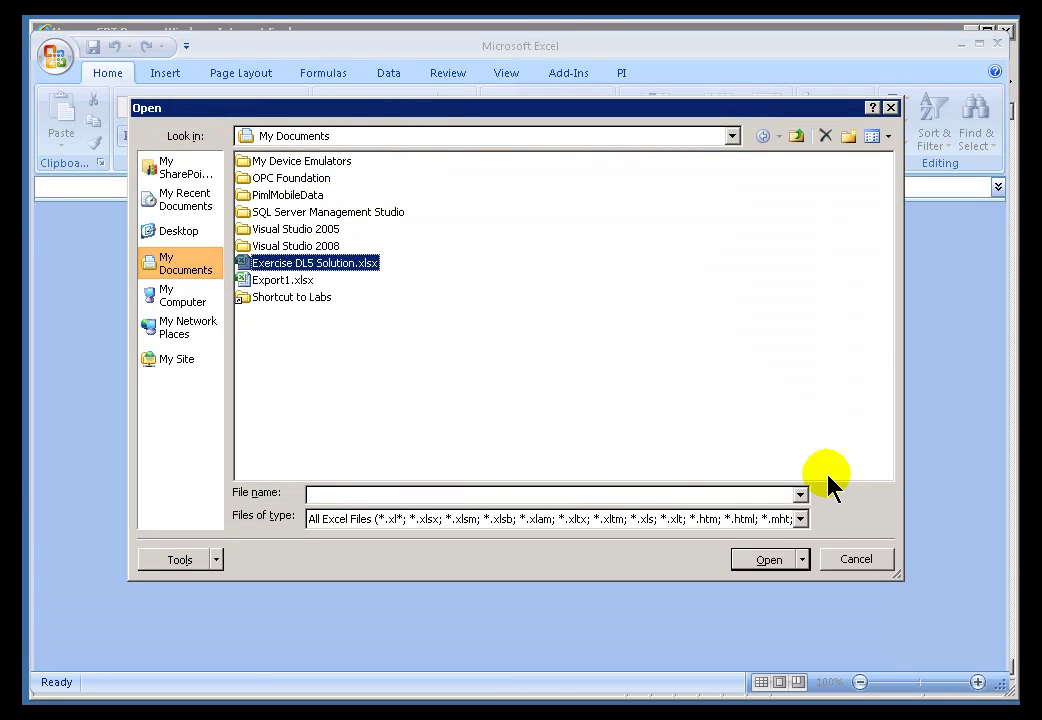
{"action": "left_click", "coordinate": [767, 562]}
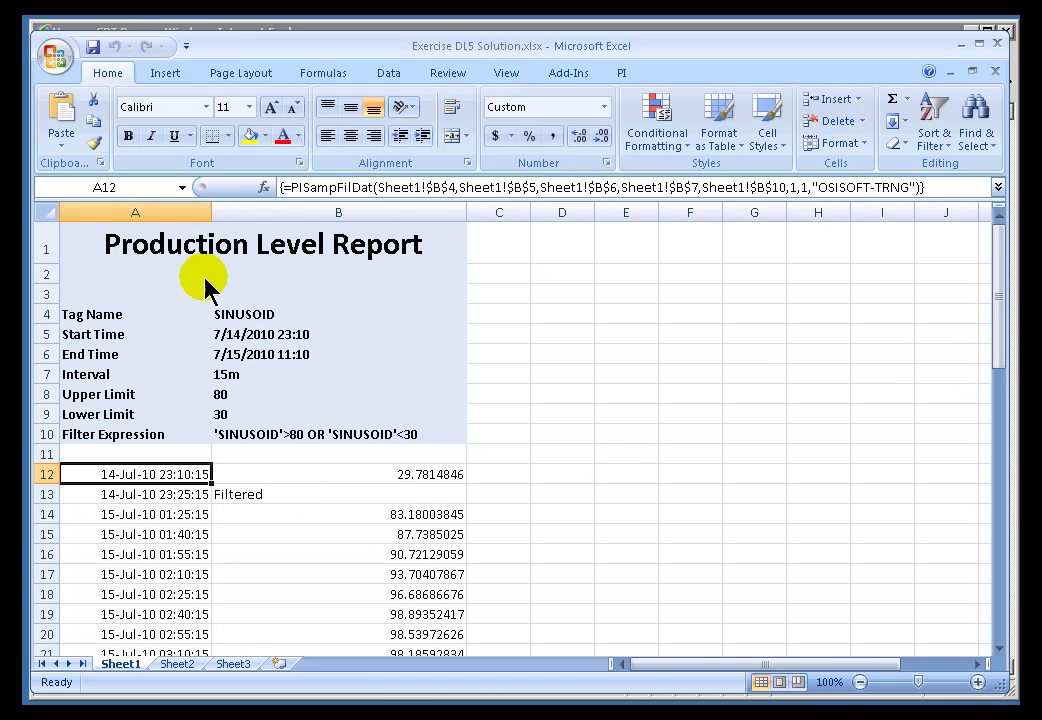
{"action": "left_click", "coordinate": [130, 525]}
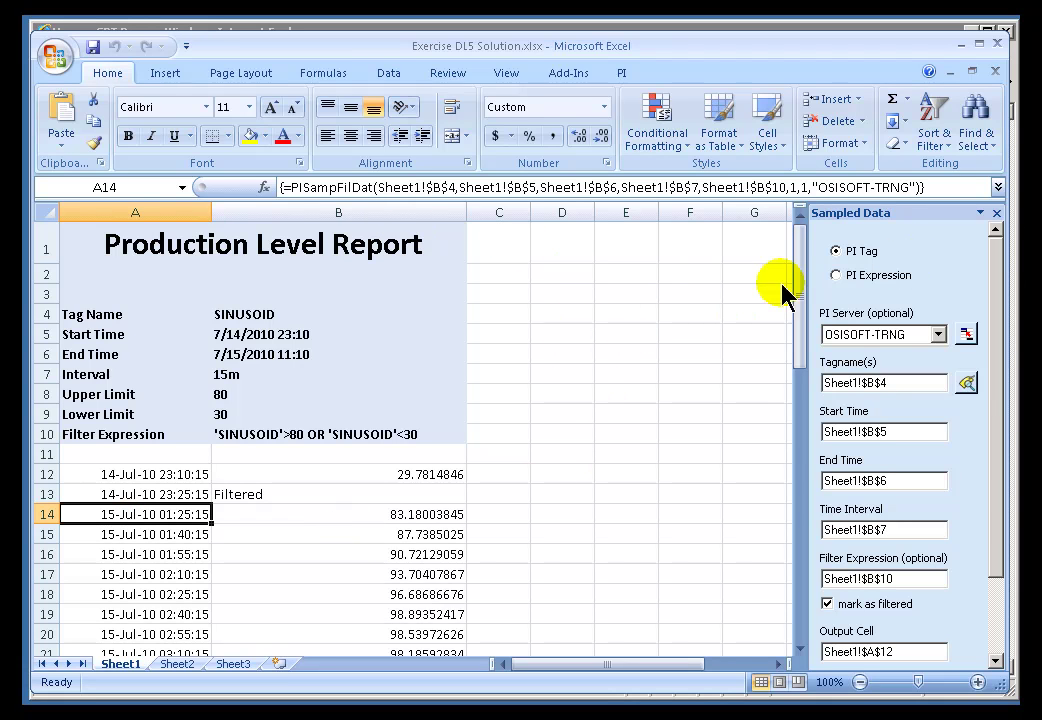
{"action": "left_click", "coordinate": [997, 214]}
{"action": "left_click", "coordinate": [597, 370]}
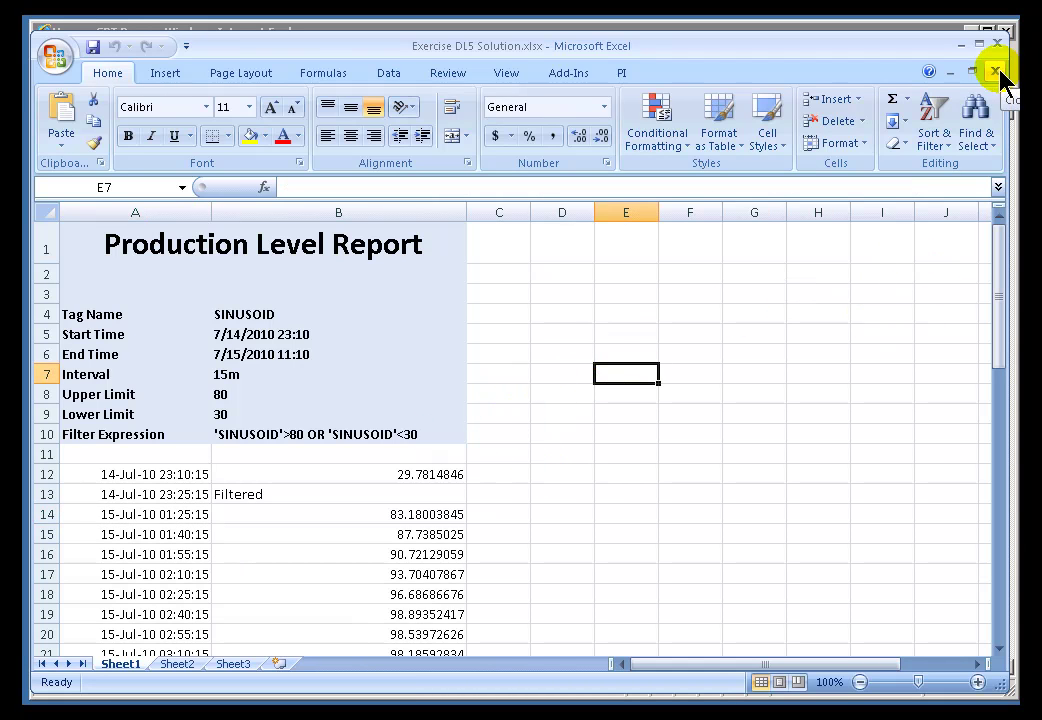
{"action": "left_click", "coordinate": [997, 372]}
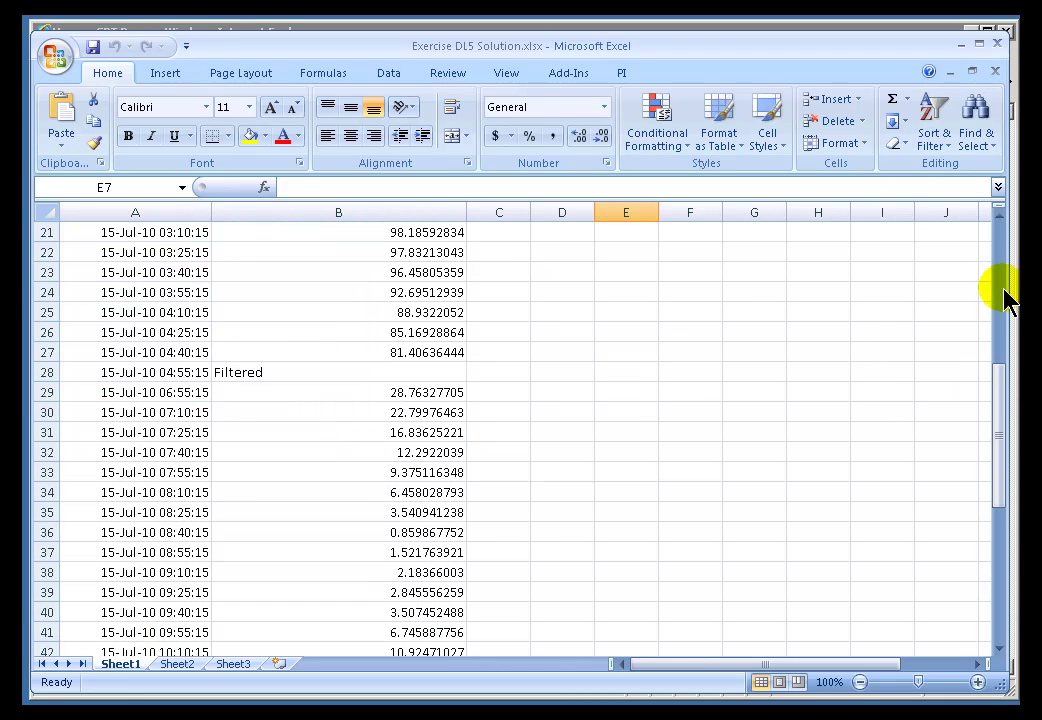
{"action": "left_click", "coordinate": [1000, 245]}
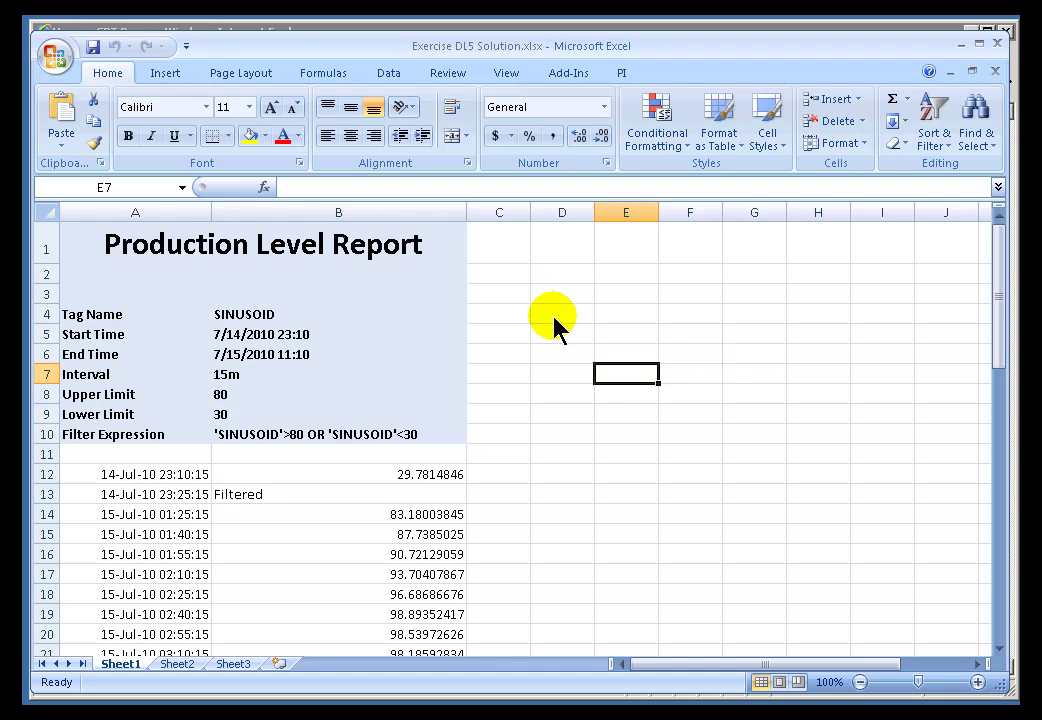
Start publishing the workbook with Publish > Excel Services.
{"action": "left_click", "coordinate": [281, 50]}
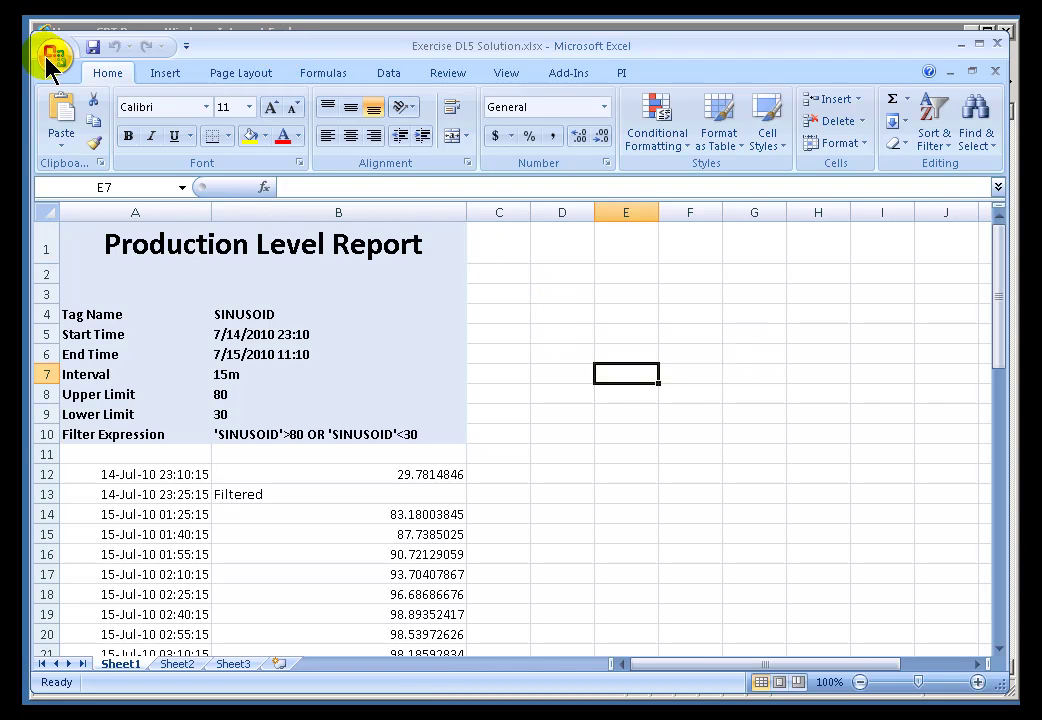
{"action": "left_click", "coordinate": [55, 57]}
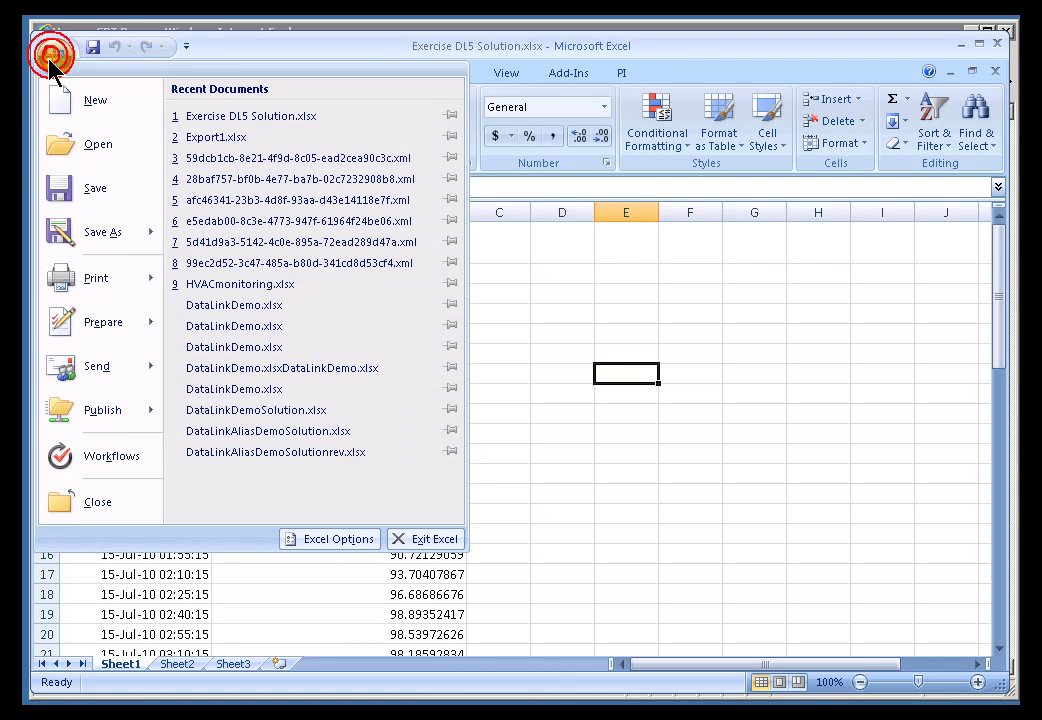
{"action": "mouse_move", "coordinate": [105, 420]}
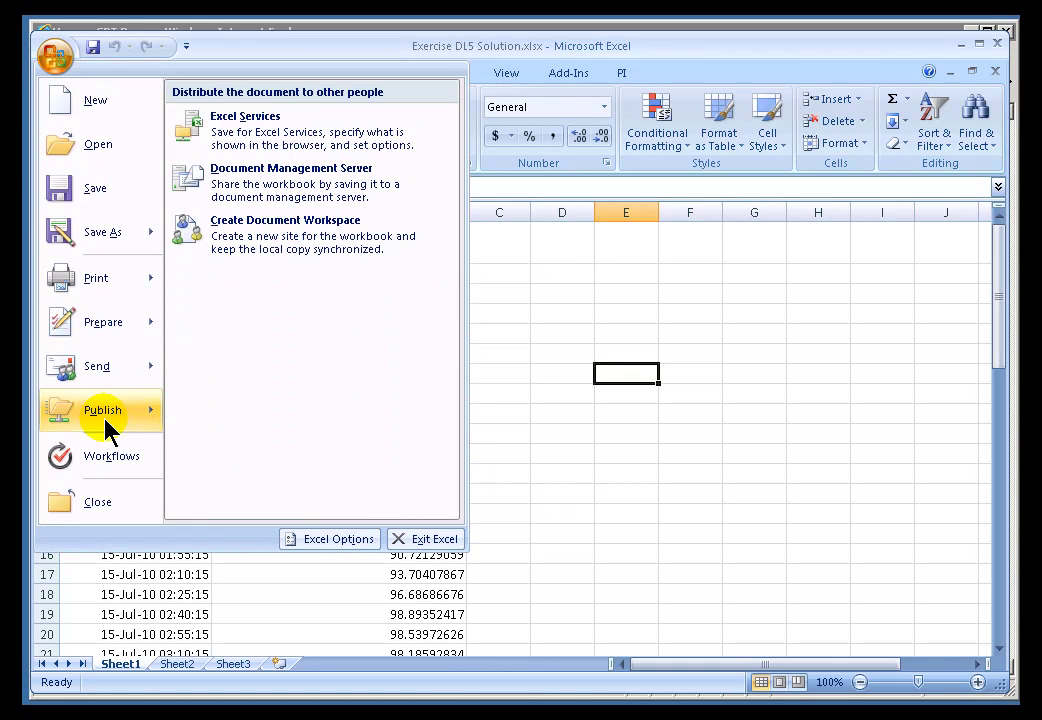
{"action": "left_click", "coordinate": [241, 122]}
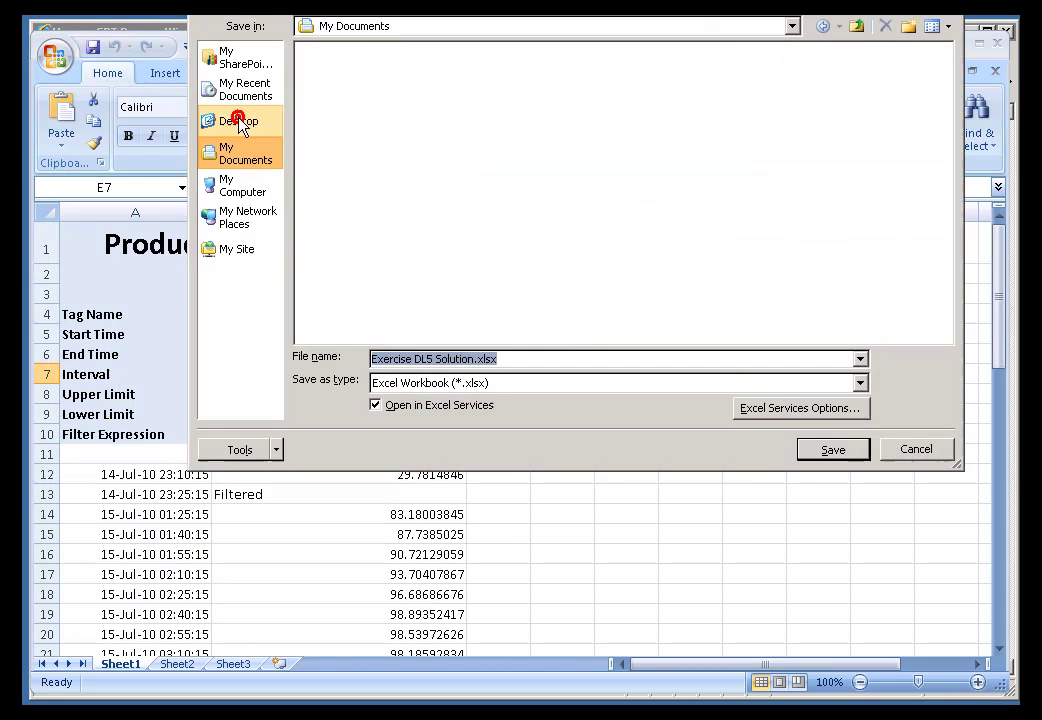
Browse My Network Places to osisoft-trng > CBT Demo > CBT Demo Docs as the save location.
{"action": "left_click", "coordinate": [220, 220]}
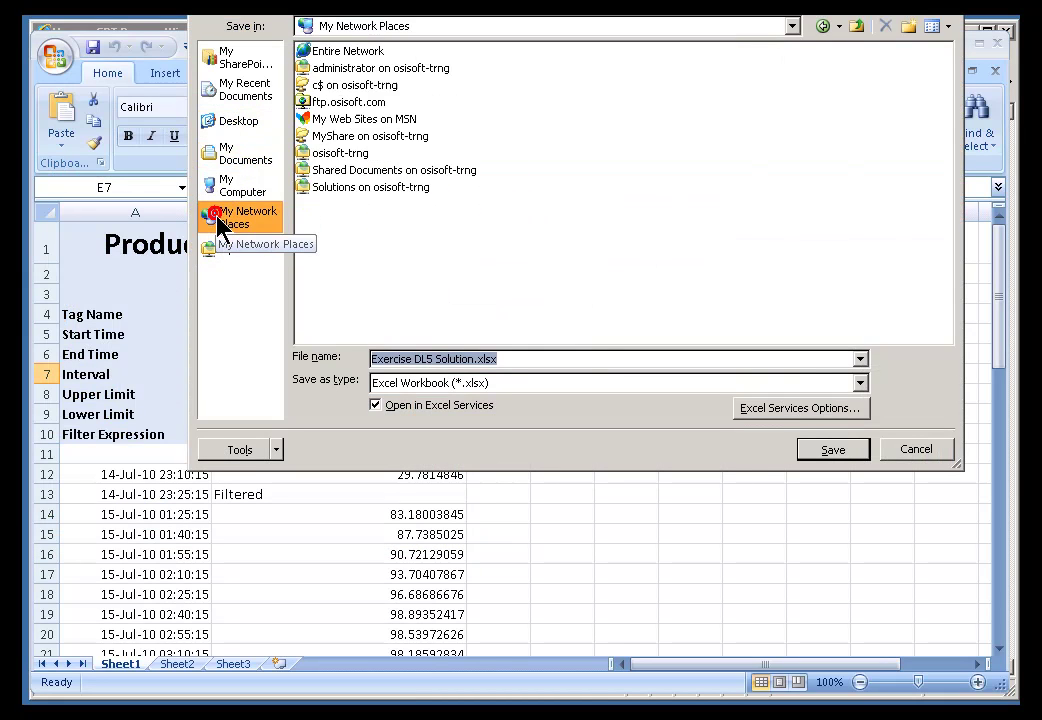
{"action": "double_click", "coordinate": [312, 158]}
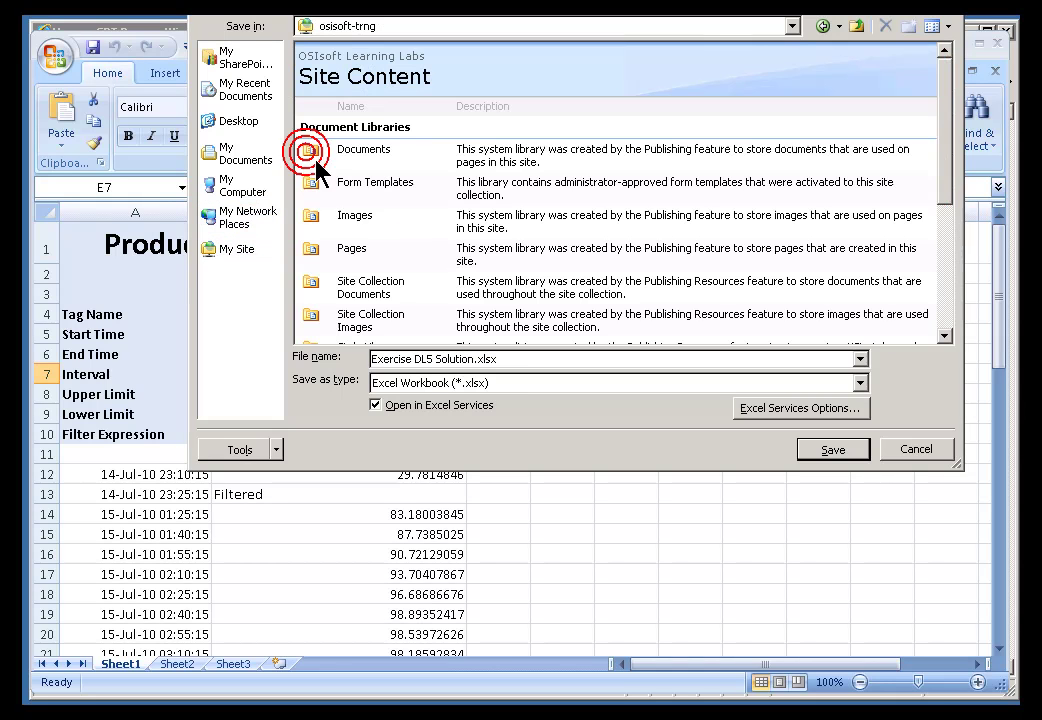
{"action": "left_click", "coordinate": [940, 256]}
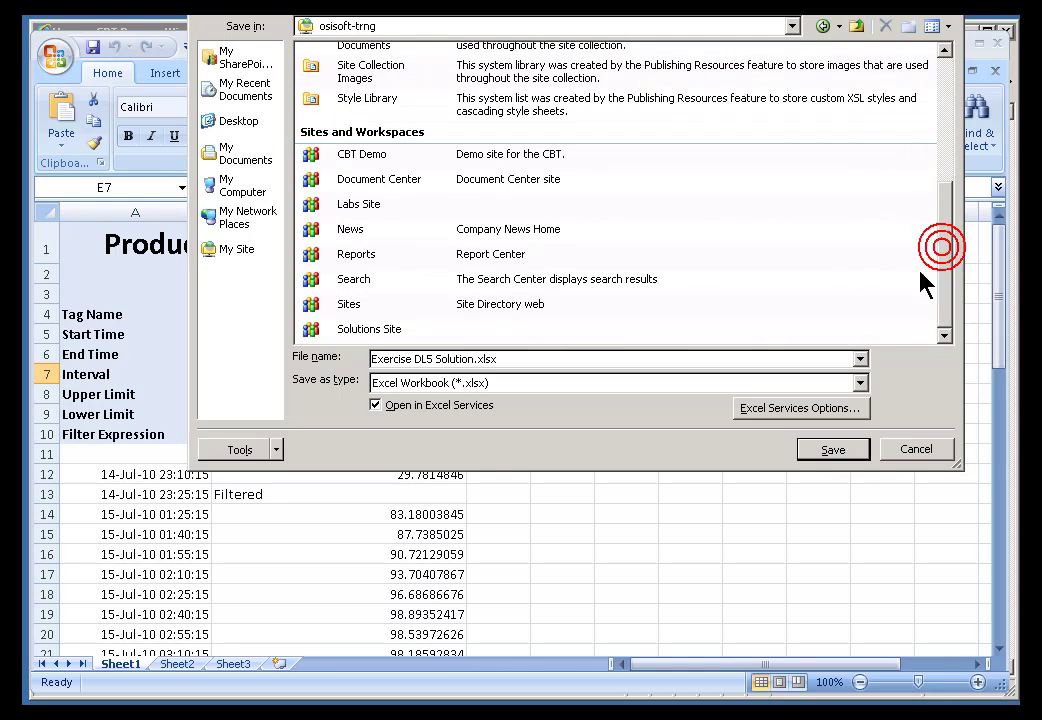
{"action": "double_click", "coordinate": [348, 158]}
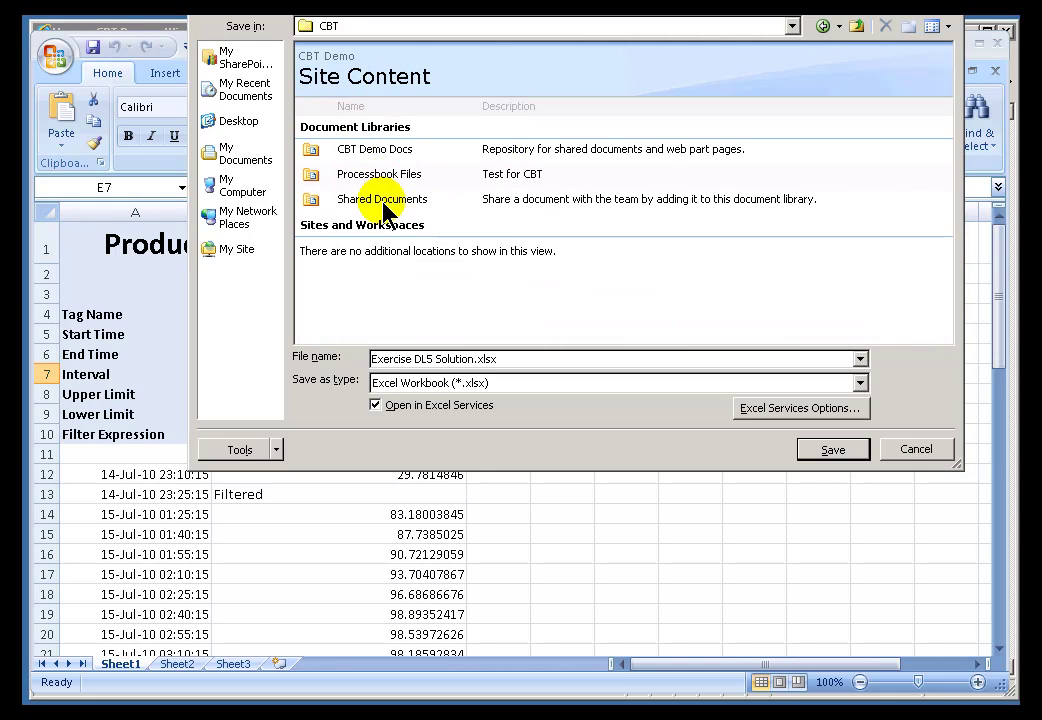
{"action": "left_click", "coordinate": [352, 157]}
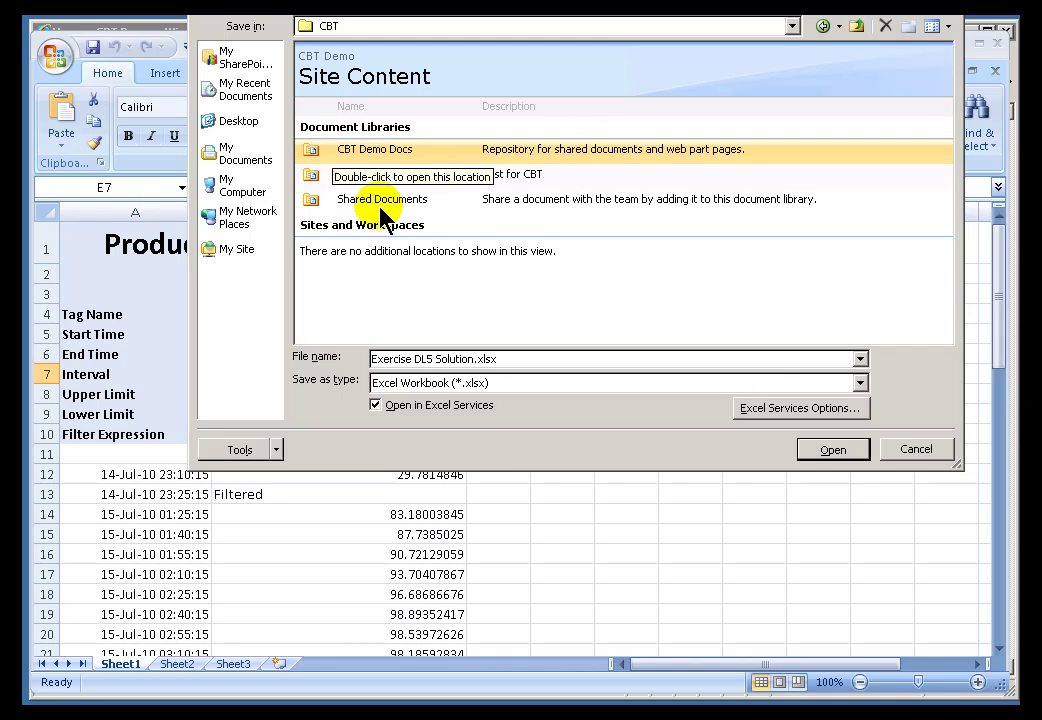
{"action": "double_click", "coordinate": [310, 158]}
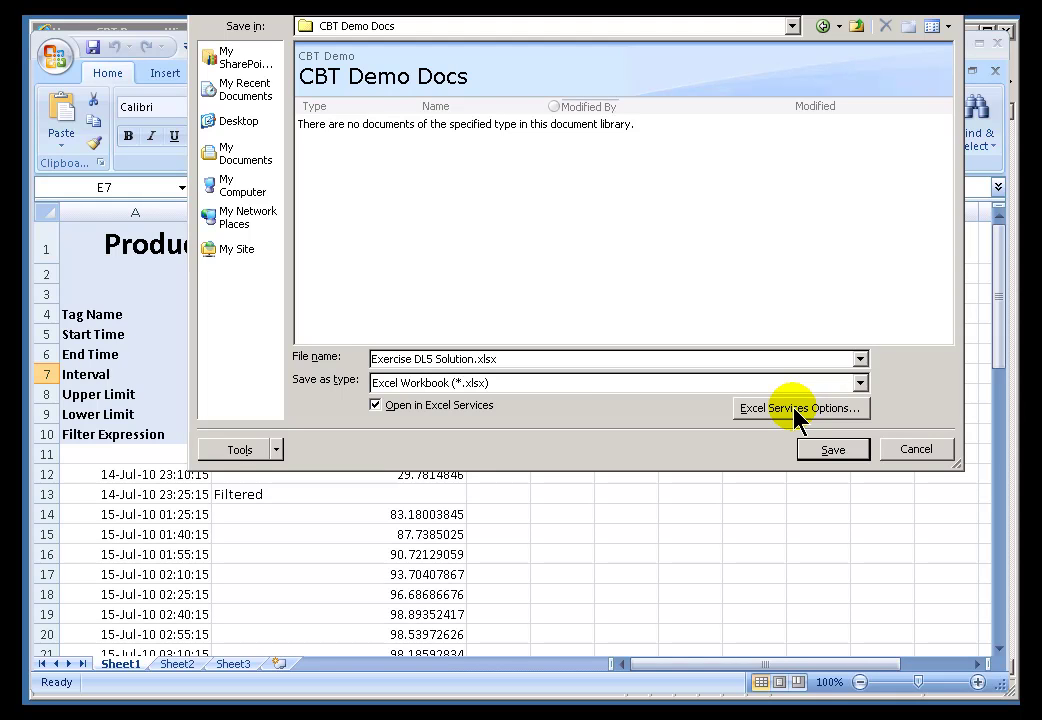
Save Exercise DL5 Solution.xlsx to CBT Demo Docs with Open in Excel Services left checked.
{"action": "left_click", "coordinate": [376, 406]}
{"action": "left_click", "coordinate": [377, 406]}
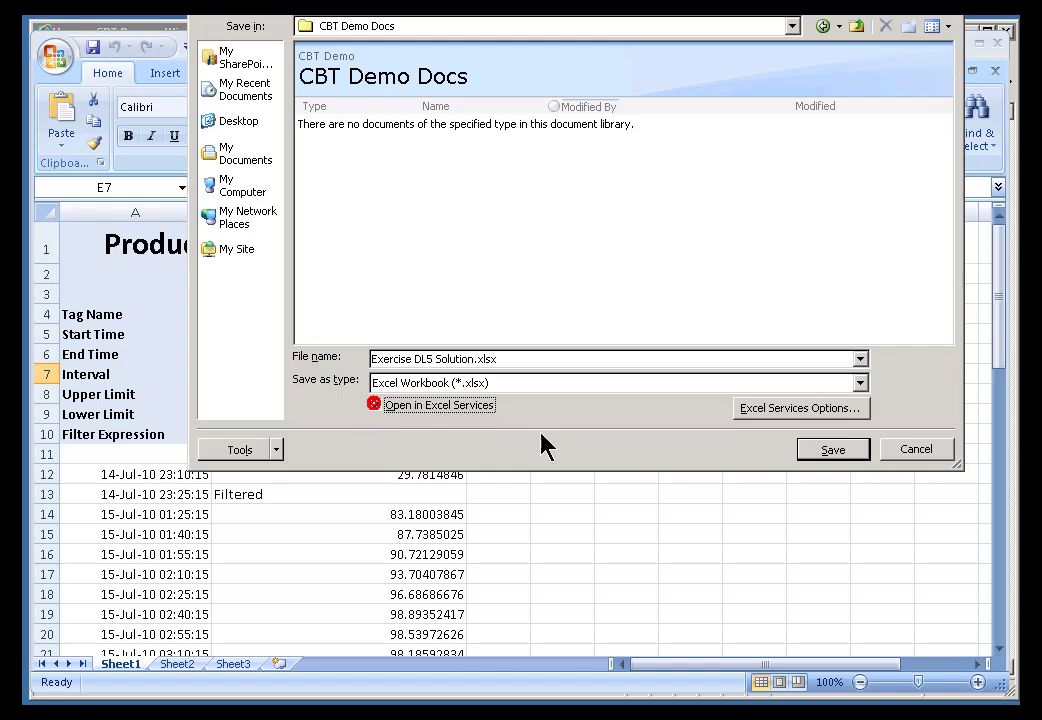
{"action": "left_click", "coordinate": [830, 453]}
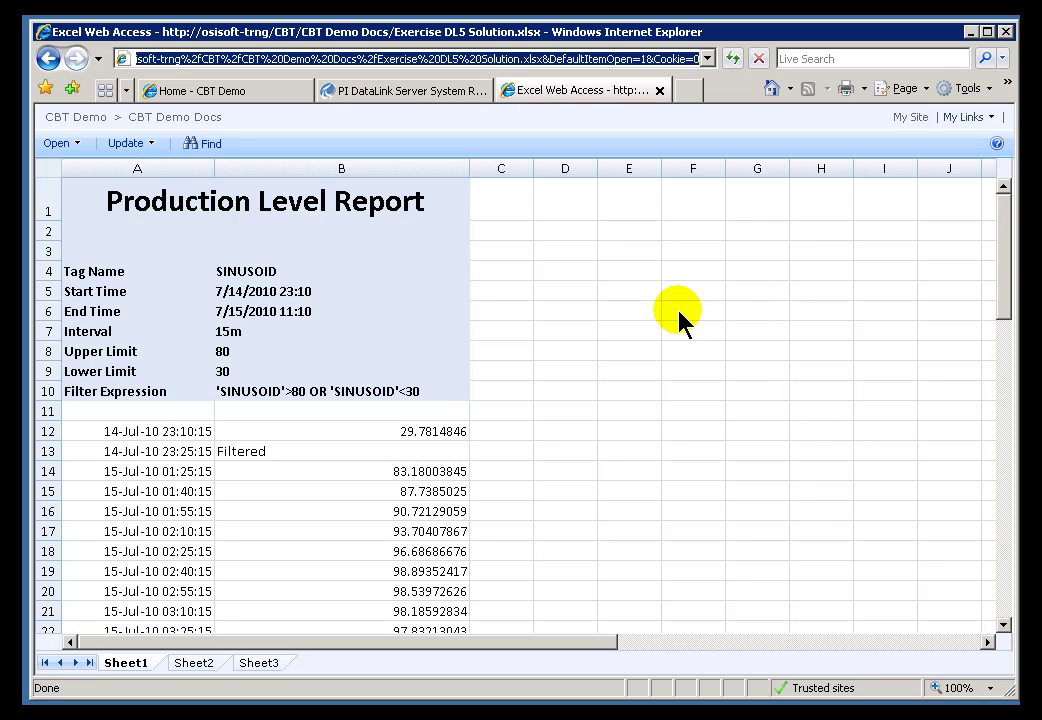
Close the Excel Web Access tab and return to the Home - CBT Demo page.
{"action": "left_click", "coordinate": [659, 91]}
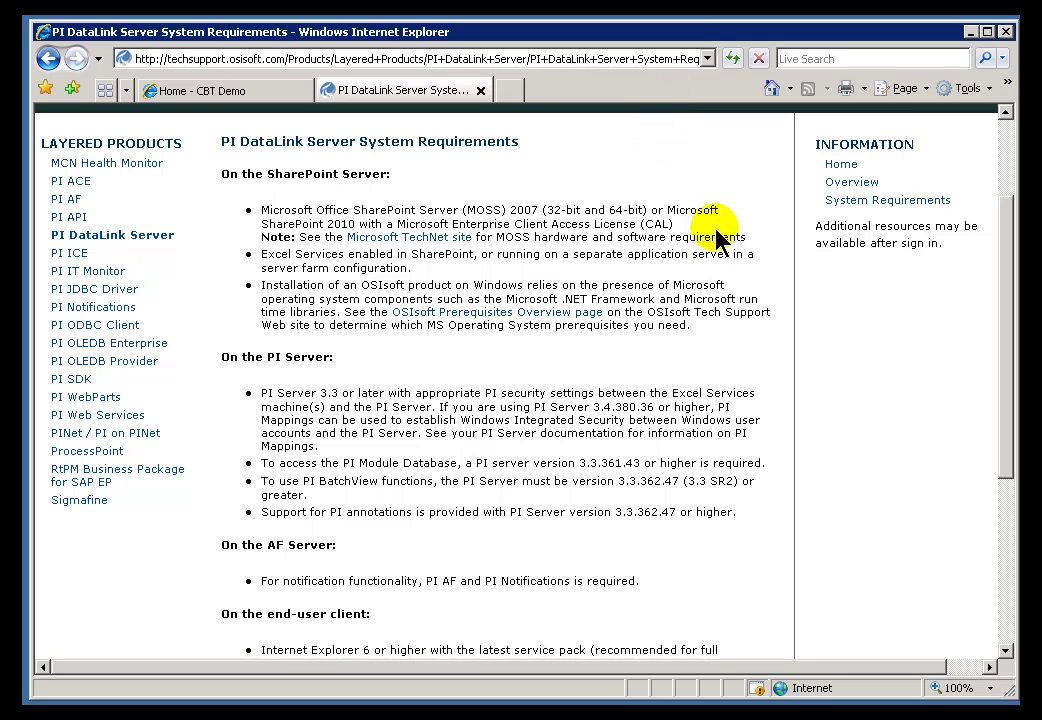
{"action": "left_click", "coordinate": [178, 92]}
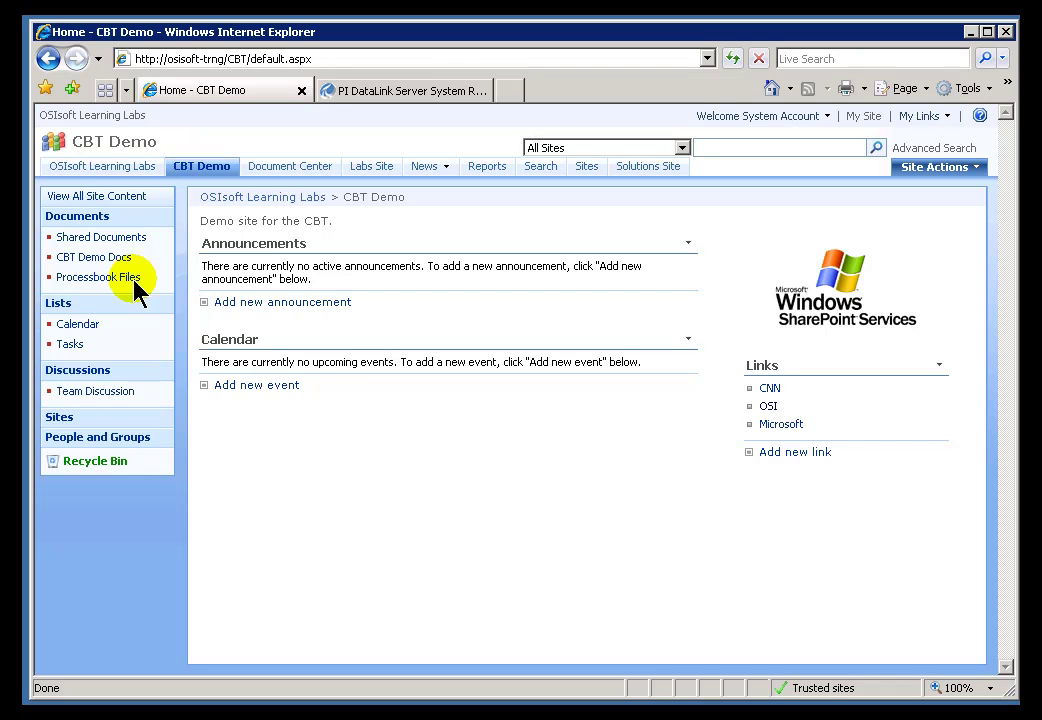
Open my Web Part Page 1 from CBT Demo Docs and choose Site Actions > Edit Page.
{"action": "left_click", "coordinate": [87, 262]}
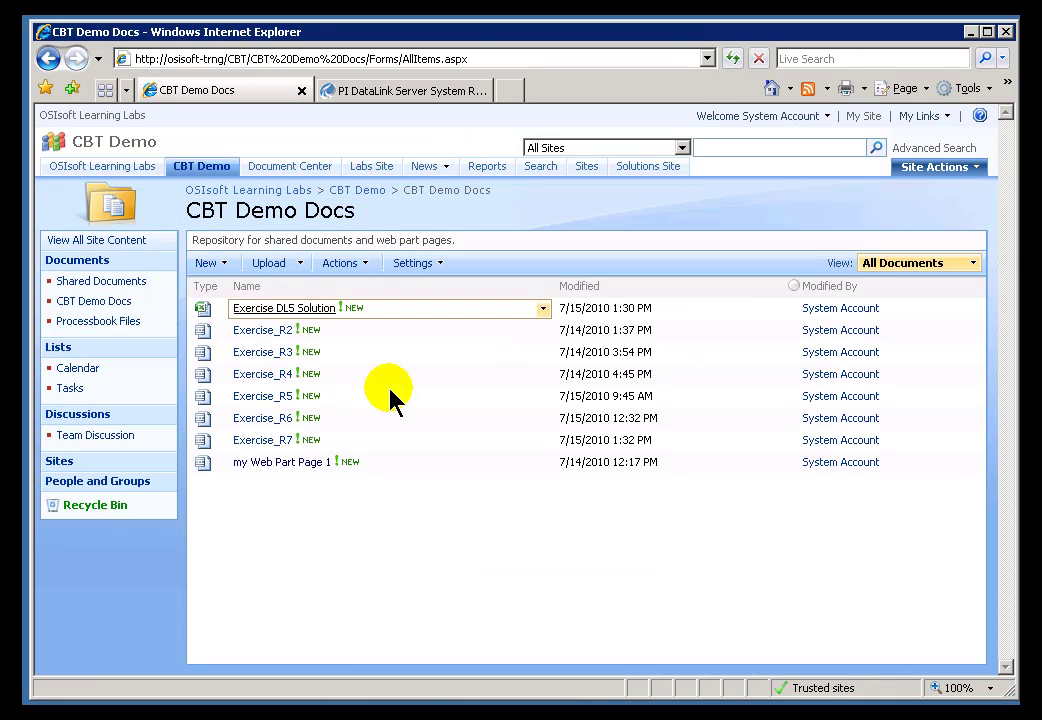
{"action": "left_click", "coordinate": [278, 465]}
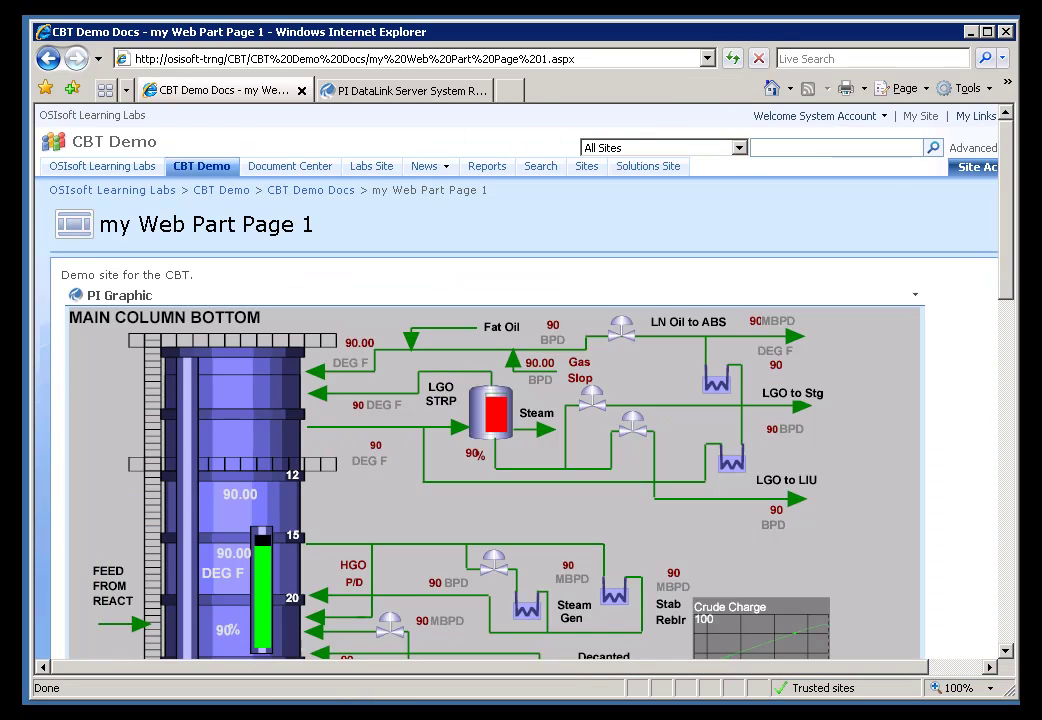
{"action": "left_click_drag", "start_coordinate": [1000, 274], "coordinate": [995, 200]}
{"action": "left_click", "coordinate": [953, 666]}
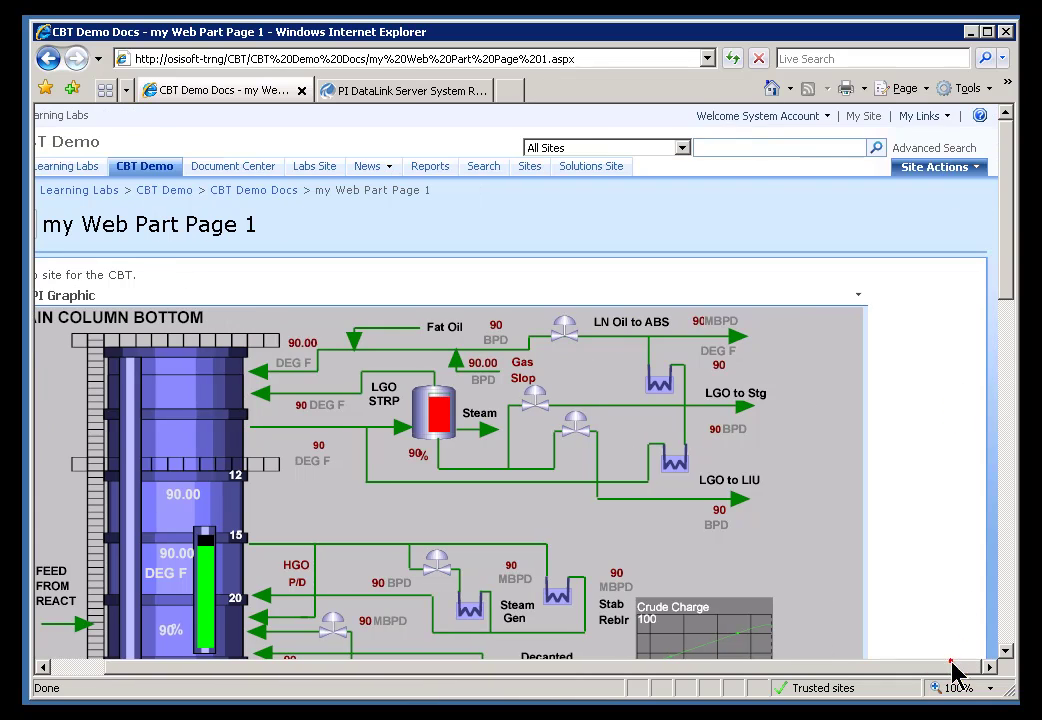
{"action": "left_click", "coordinate": [940, 170]}
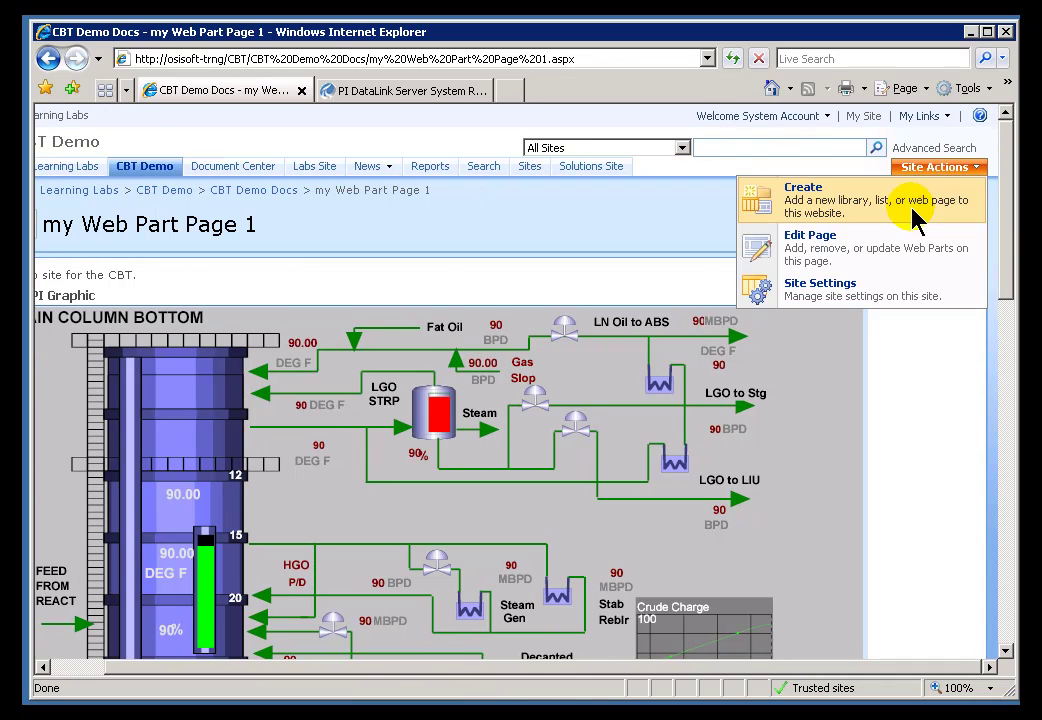
{"action": "left_click", "coordinate": [805, 251]}
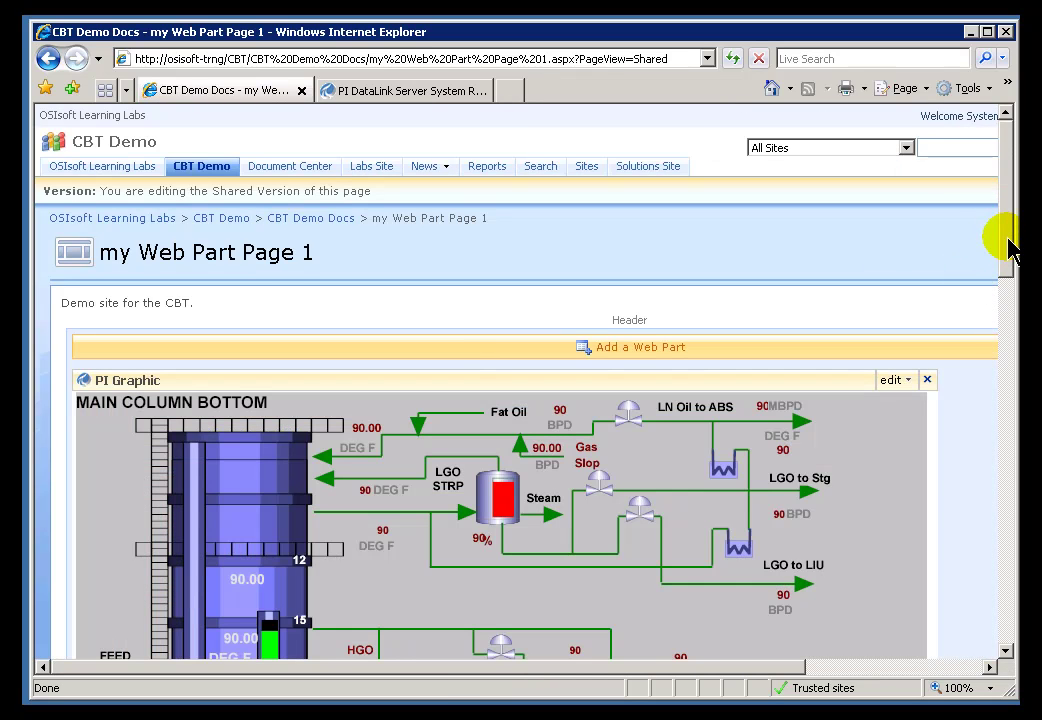
Add an Excel Web Access web part to the Footer zone of my Web Part Page 1.
{"action": "left_click_drag", "start_coordinate": [1008, 250], "coordinate": [1008, 637]}
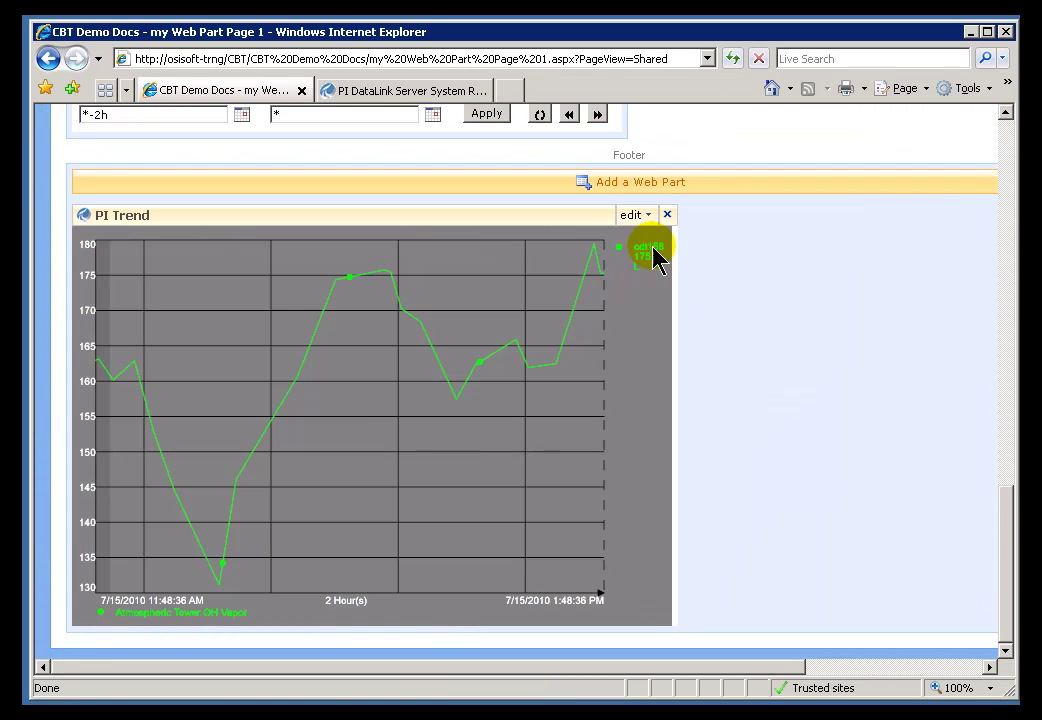
{"action": "left_click", "coordinate": [632, 192]}
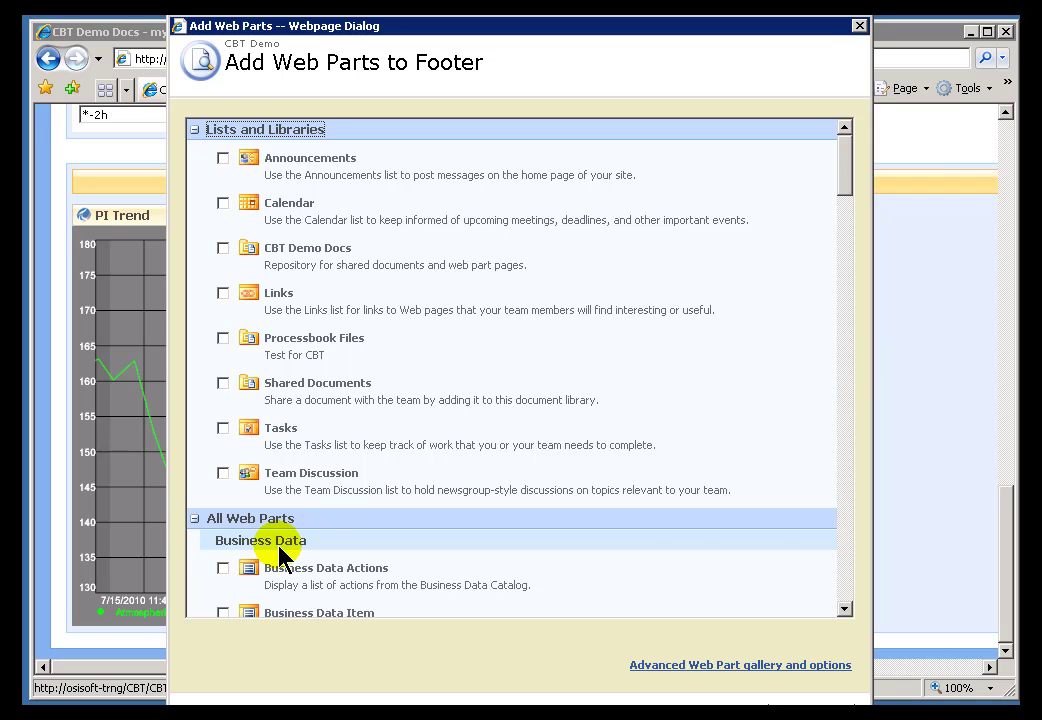
{"action": "left_click", "coordinate": [843, 580]}
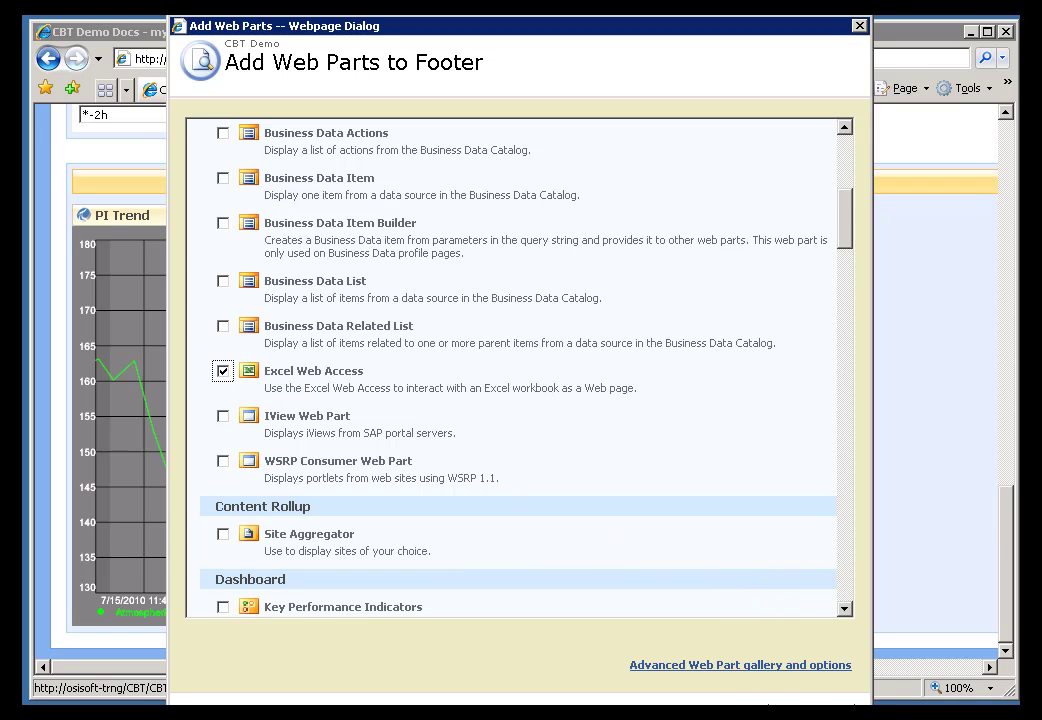
{"action": "key", "text": "Return"}
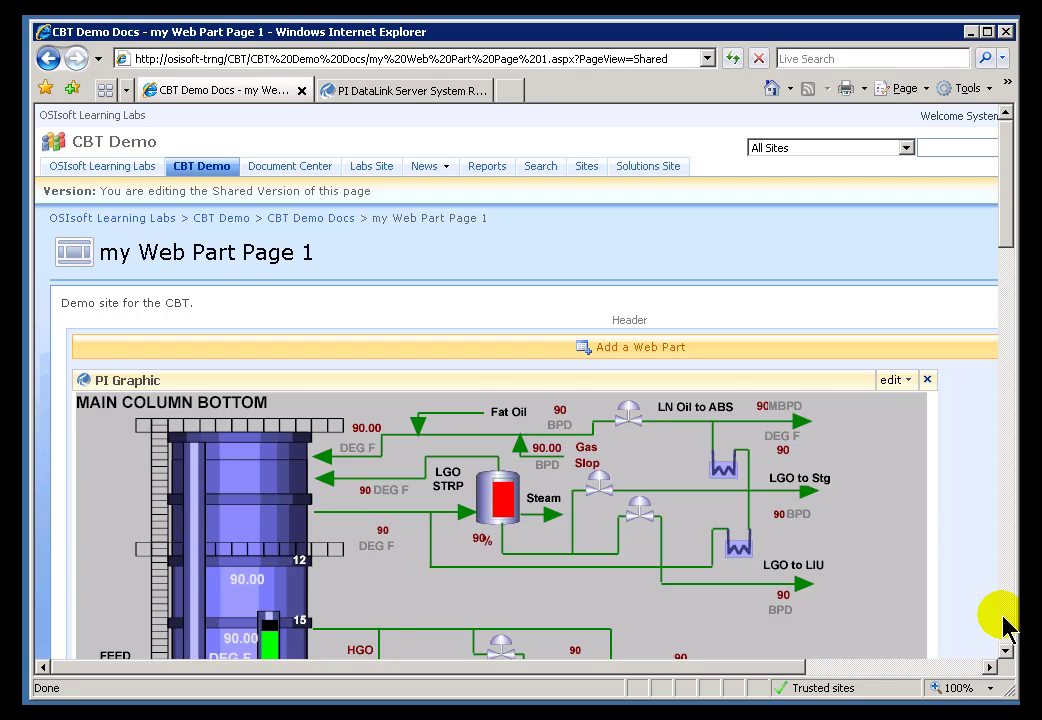
{"action": "left_click", "coordinate": [1003, 617]}
{"action": "left_click_drag", "start_coordinate": [1000, 326], "coordinate": [1007, 532]}
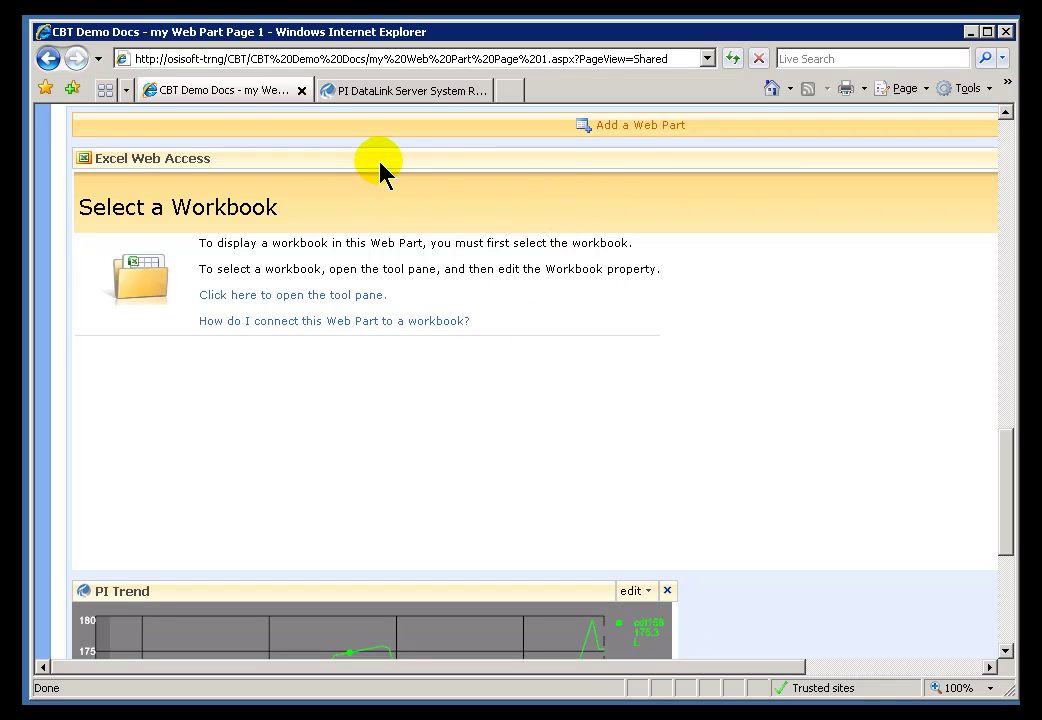
Drag the Excel Web Access web part into the zone below PI Trend.
{"action": "left_click_drag", "start_coordinate": [372, 158], "coordinate": [372, 640]}
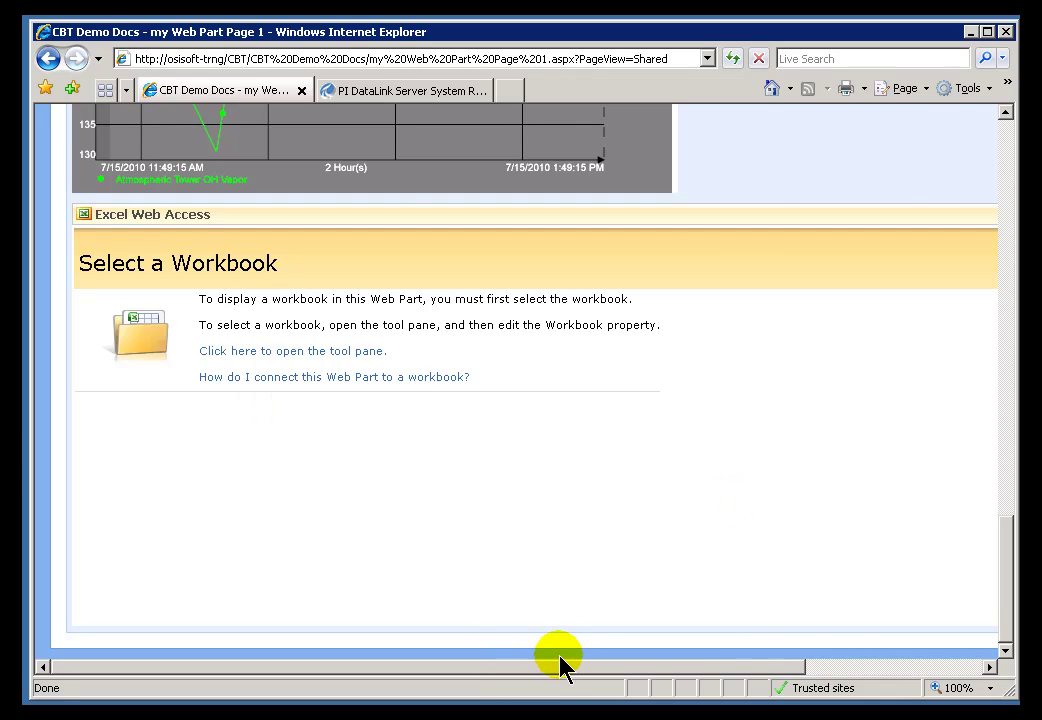
{"action": "left_click_drag", "start_coordinate": [551, 670], "coordinate": [830, 678]}
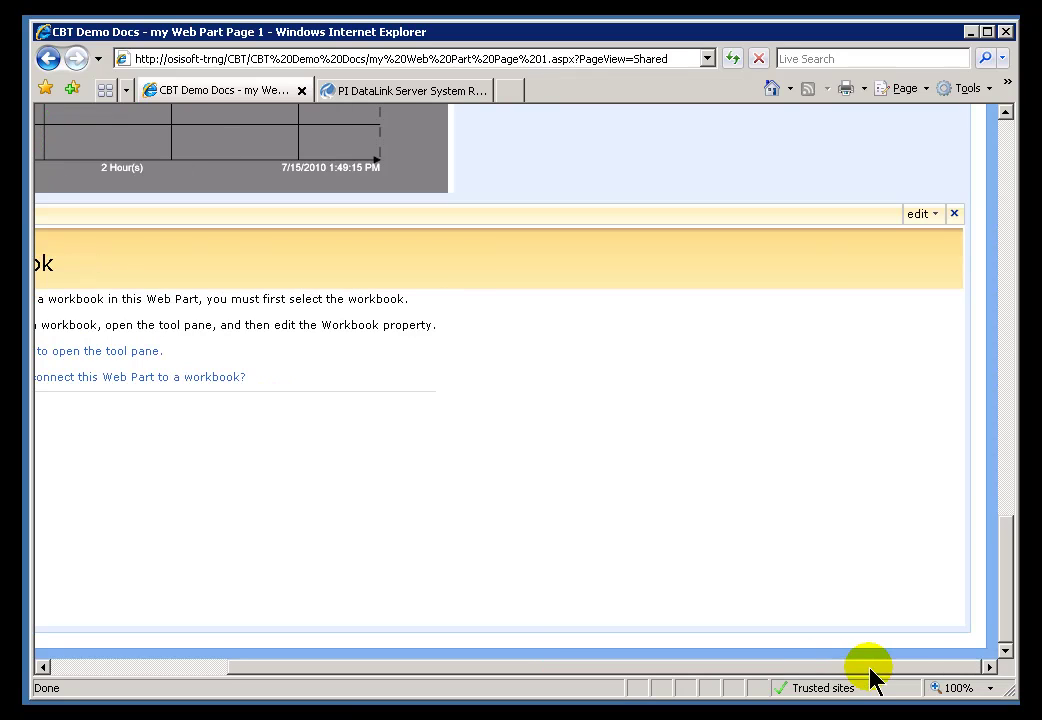
{"action": "left_click_drag", "start_coordinate": [338, 680], "coordinate": [500, 688]}
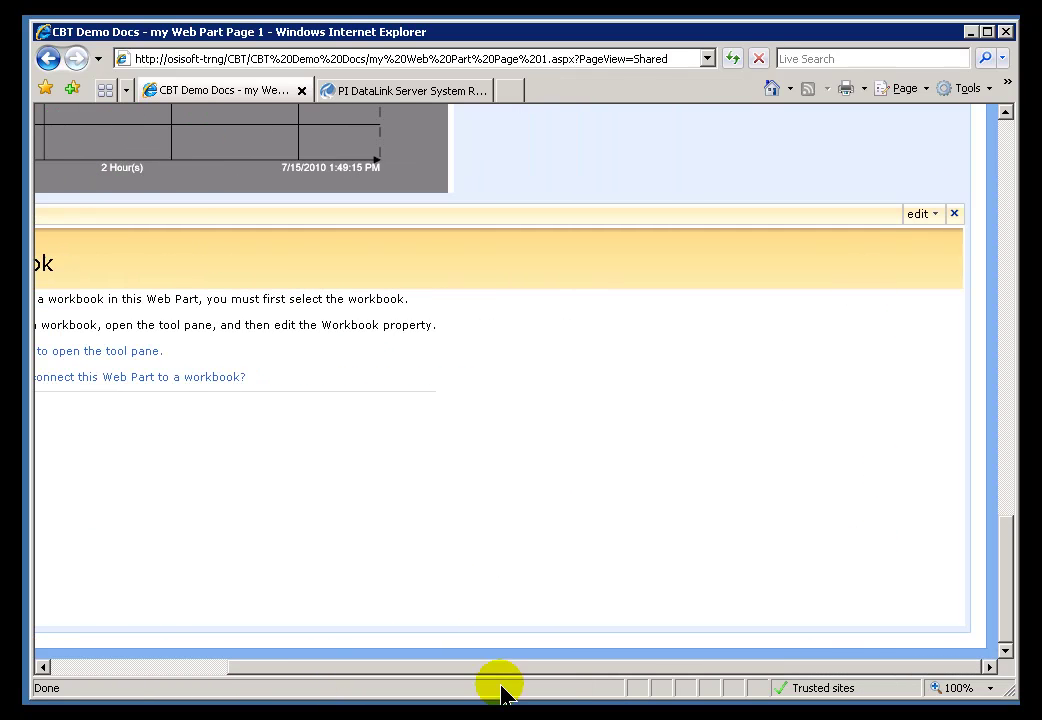
Set the web part's Workbook to /CBT/CBT Demo Docs/Exercise DL5 Solution.xlsx via Modify Shared Web Part.
{"action": "left_click", "coordinate": [921, 214]}
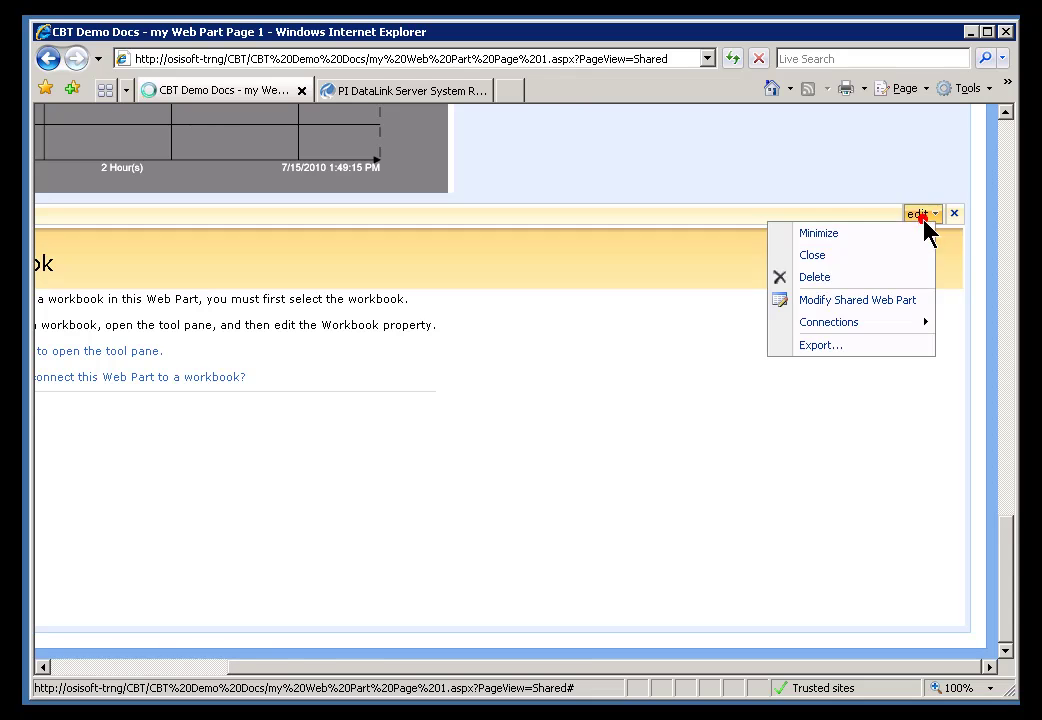
{"action": "left_click", "coordinate": [826, 300]}
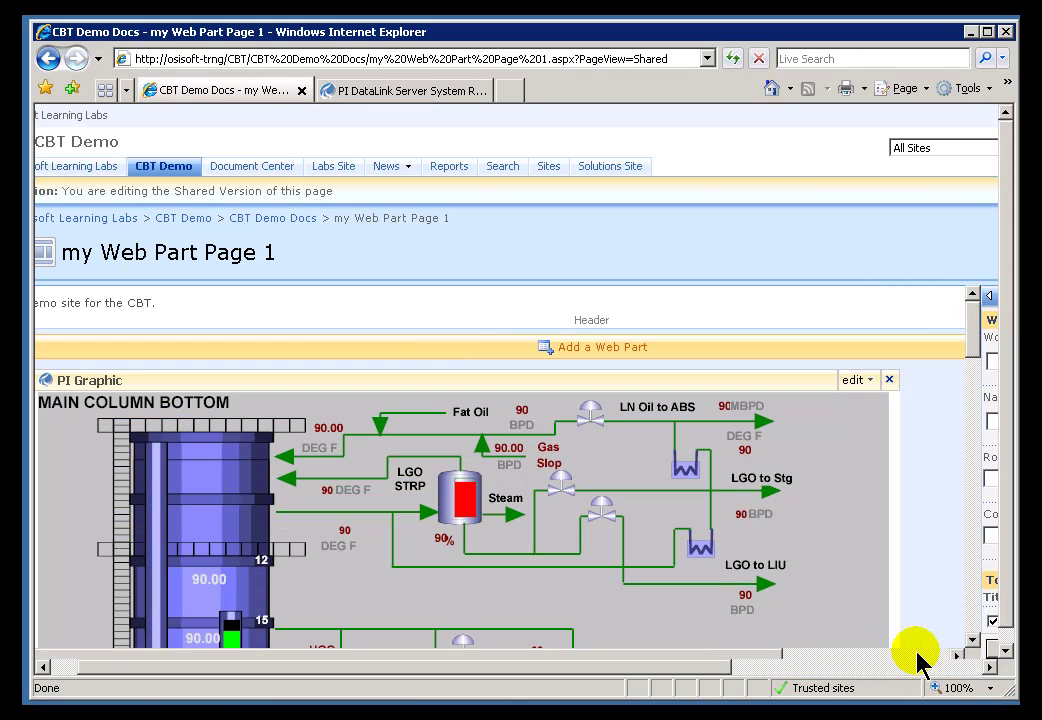
{"action": "left_click", "coordinate": [944, 667]}
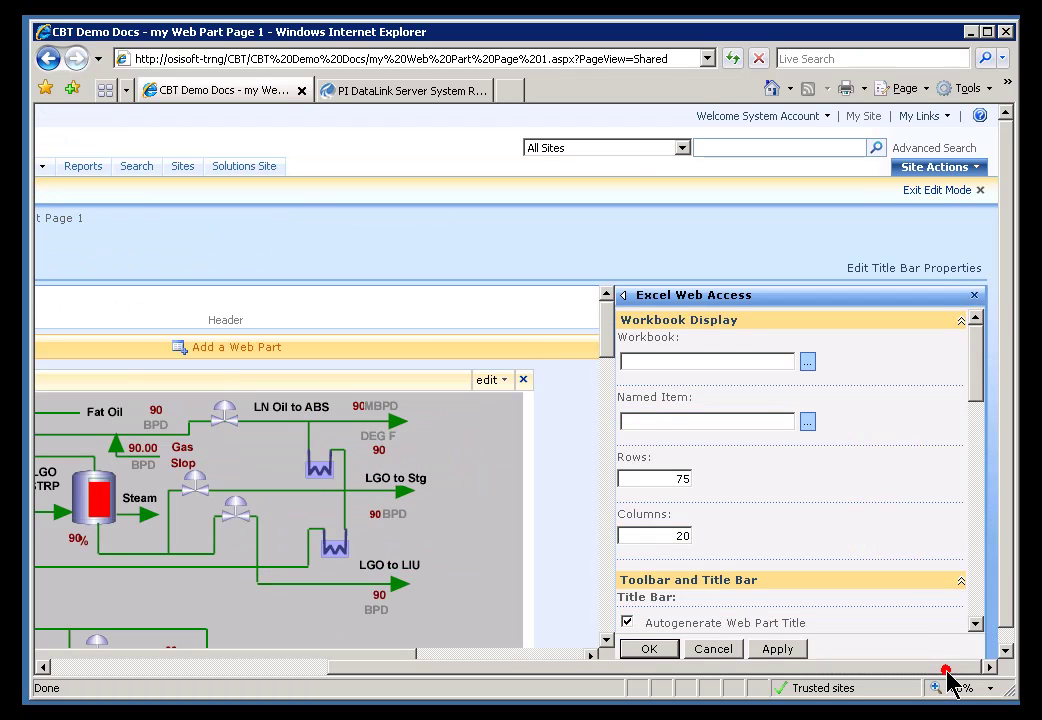
{"action": "left_click", "coordinate": [807, 362]}
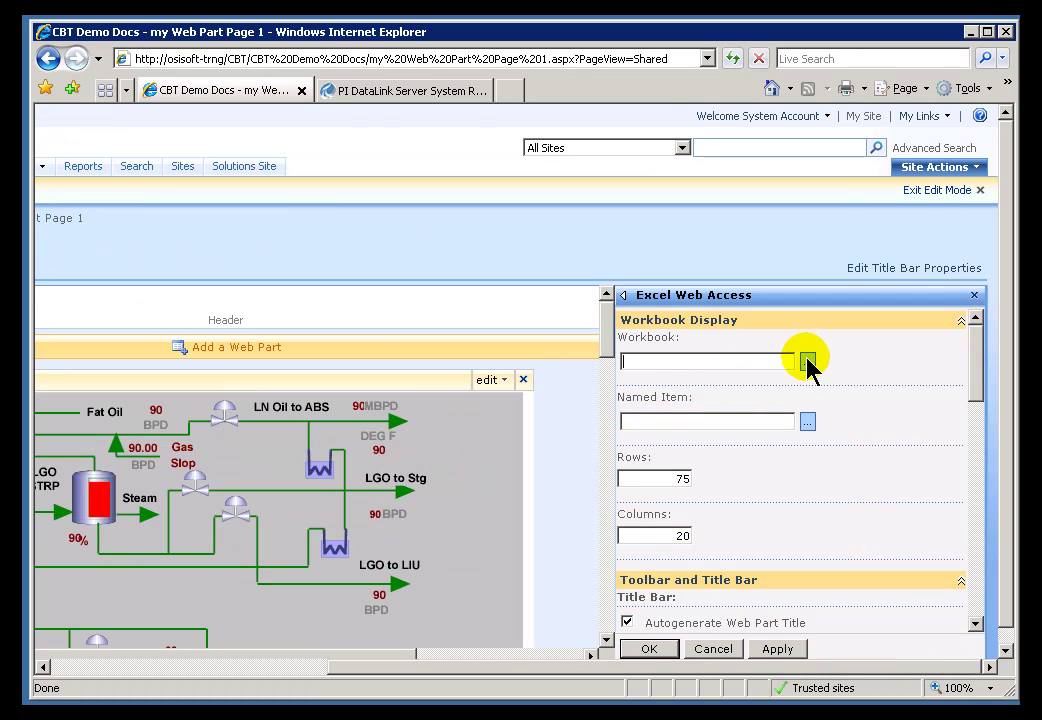
{"action": "left_click", "coordinate": [807, 362]}
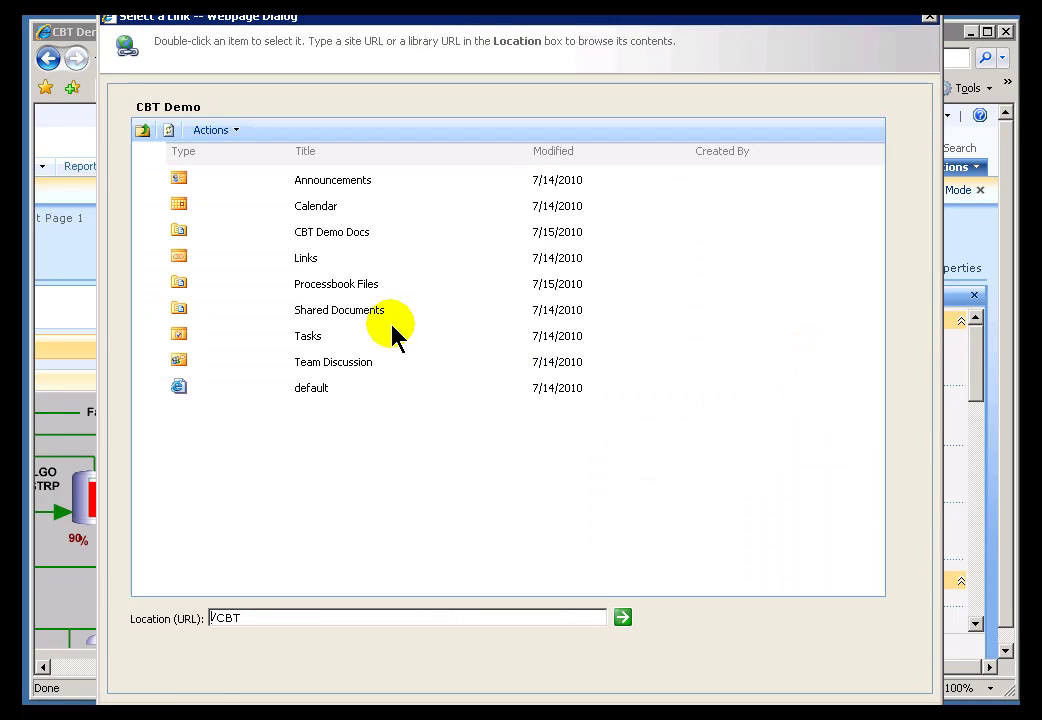
{"action": "left_click", "coordinate": [306, 233]}
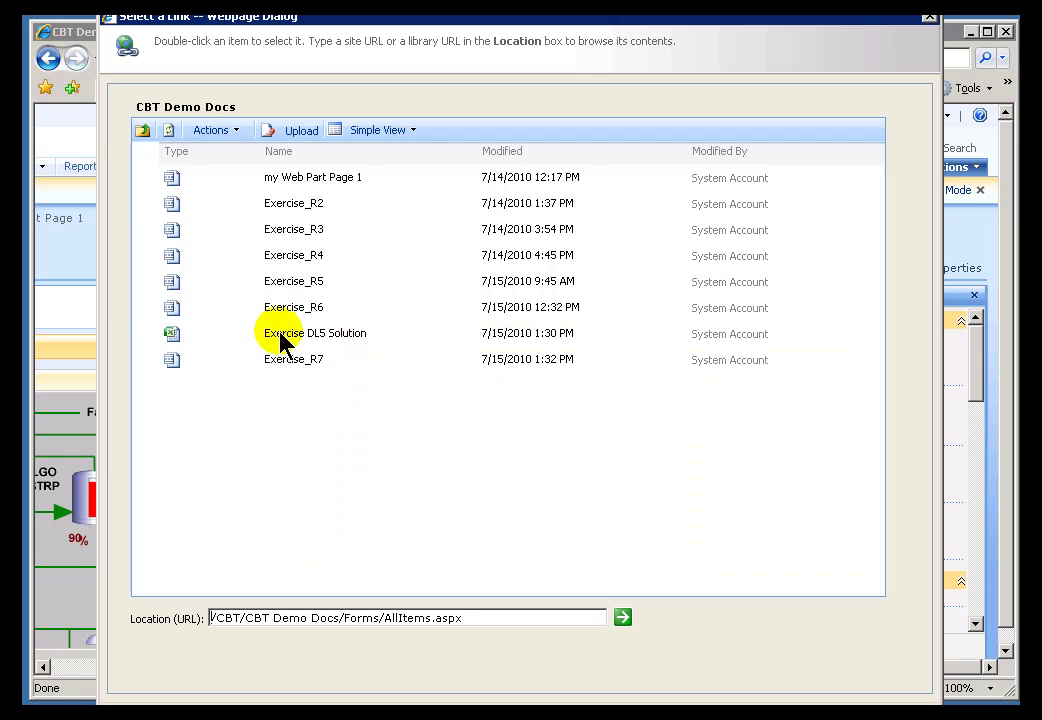
{"action": "left_click", "coordinate": [289, 339]}
{"action": "left_click", "coordinate": [785, 703]}
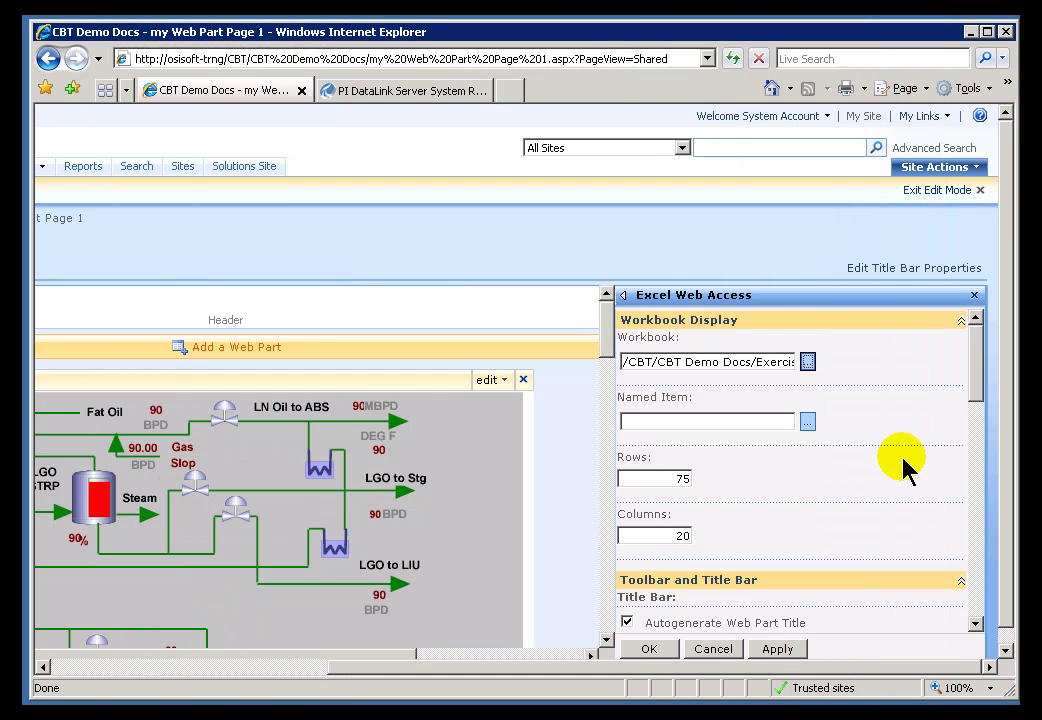
Under Appearance, give Excel Web Access a fixed Height of 700 Pixels and confirm with OK.
{"action": "left_click", "coordinate": [667, 420]}
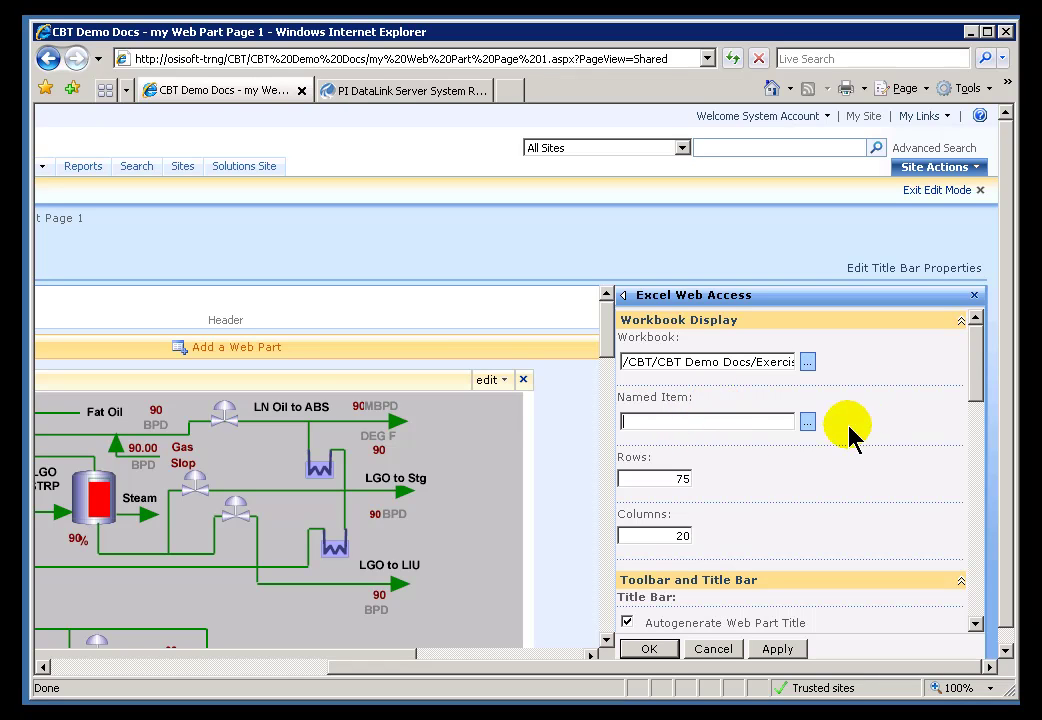
{"action": "left_click", "coordinate": [650, 478]}
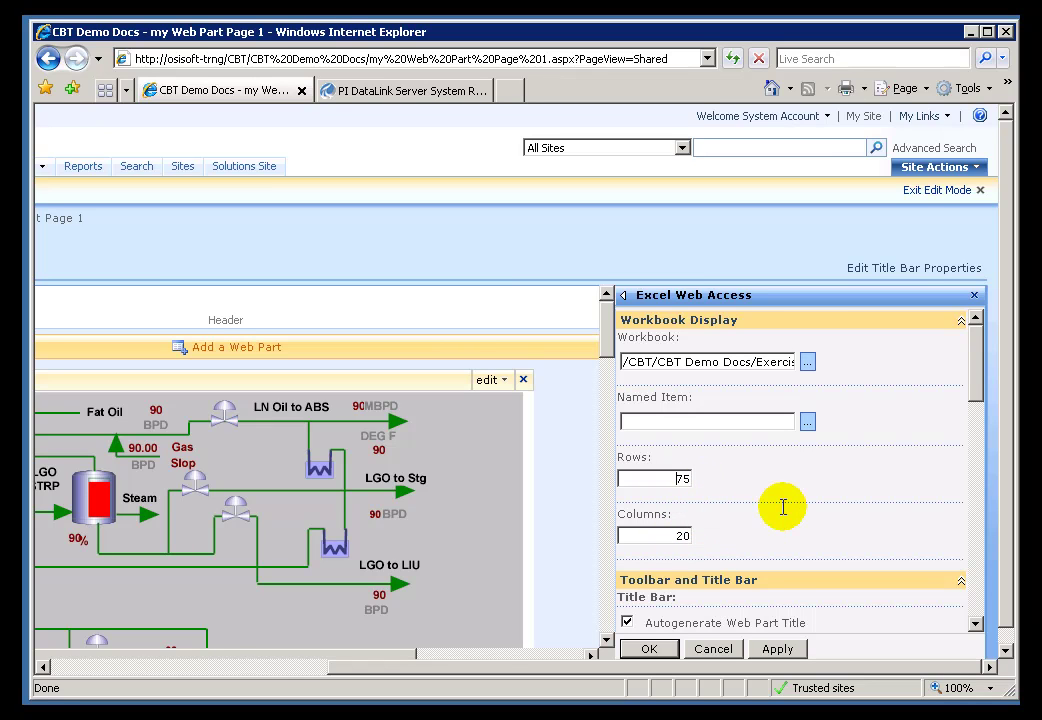
{"action": "left_click_drag", "start_coordinate": [977, 383], "coordinate": [977, 457]}
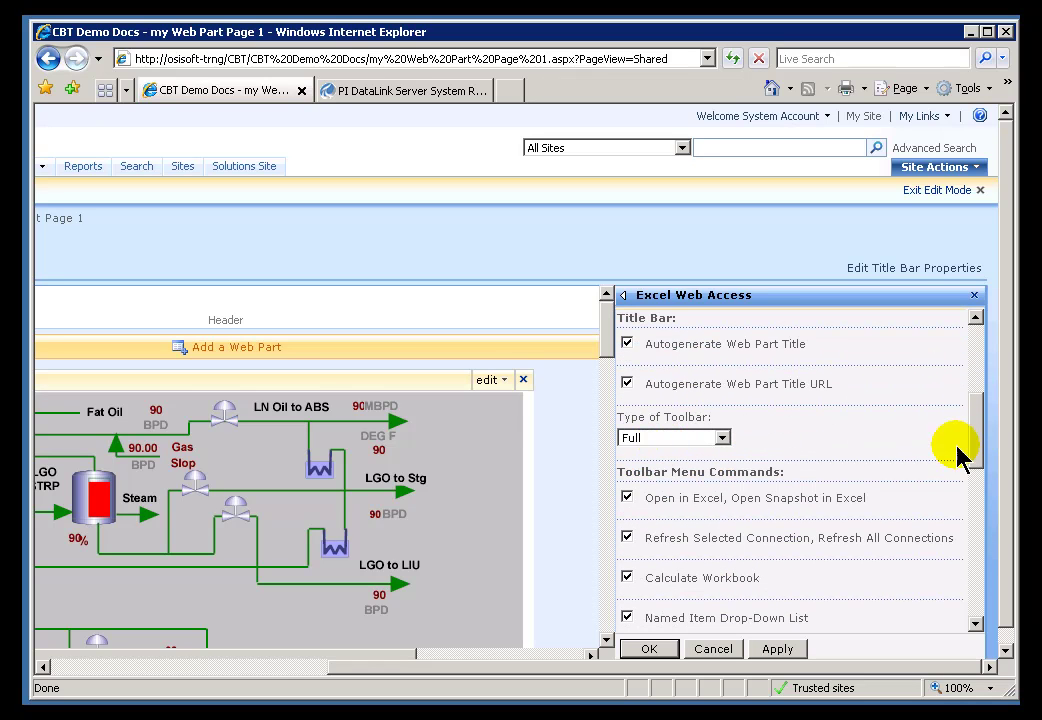
{"action": "left_click", "coordinate": [977, 557]}
{"action": "left_click", "coordinate": [862, 352]}
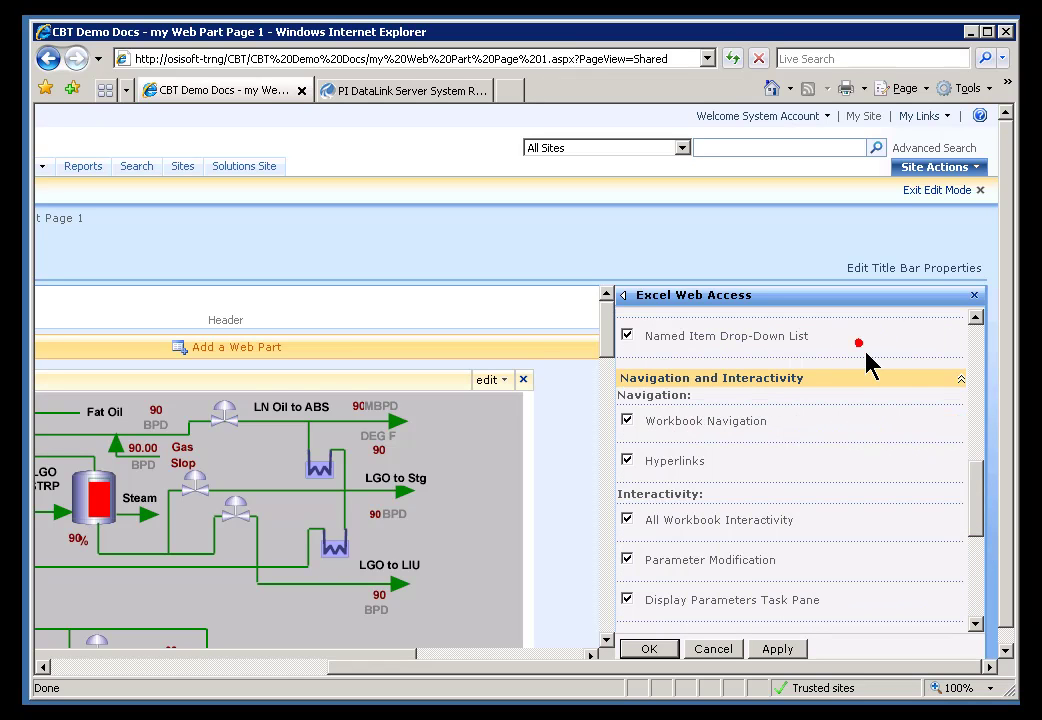
{"action": "left_click", "coordinate": [979, 584]}
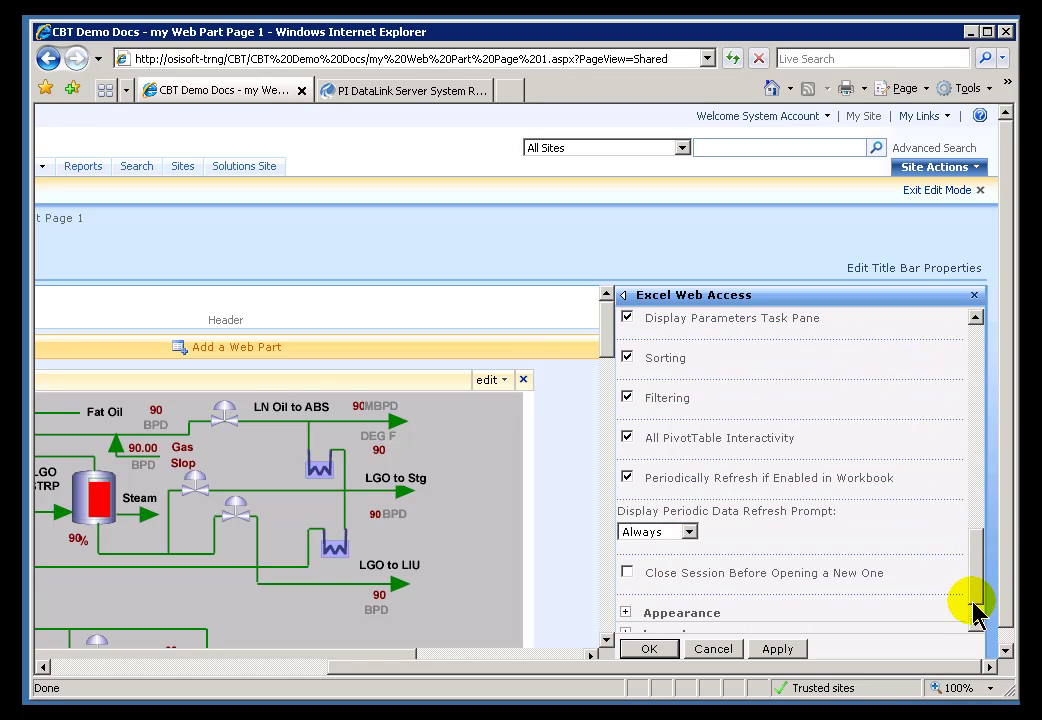
{"action": "left_click", "coordinate": [978, 586]}
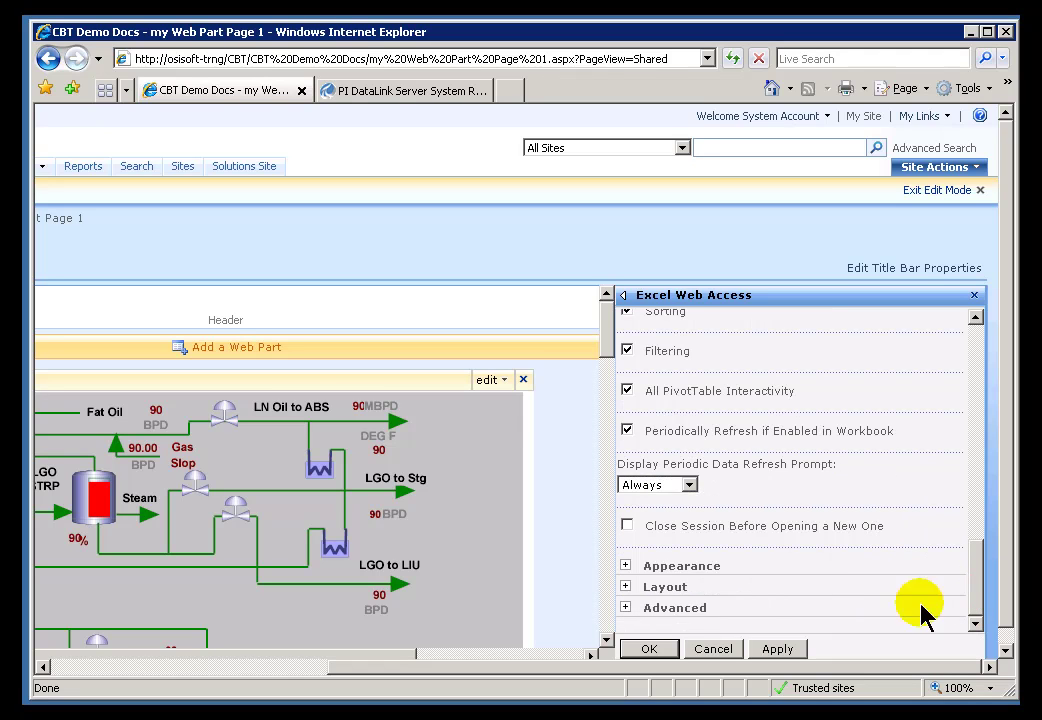
{"action": "left_click", "coordinate": [625, 566]}
{"action": "left_click", "coordinate": [976, 522]}
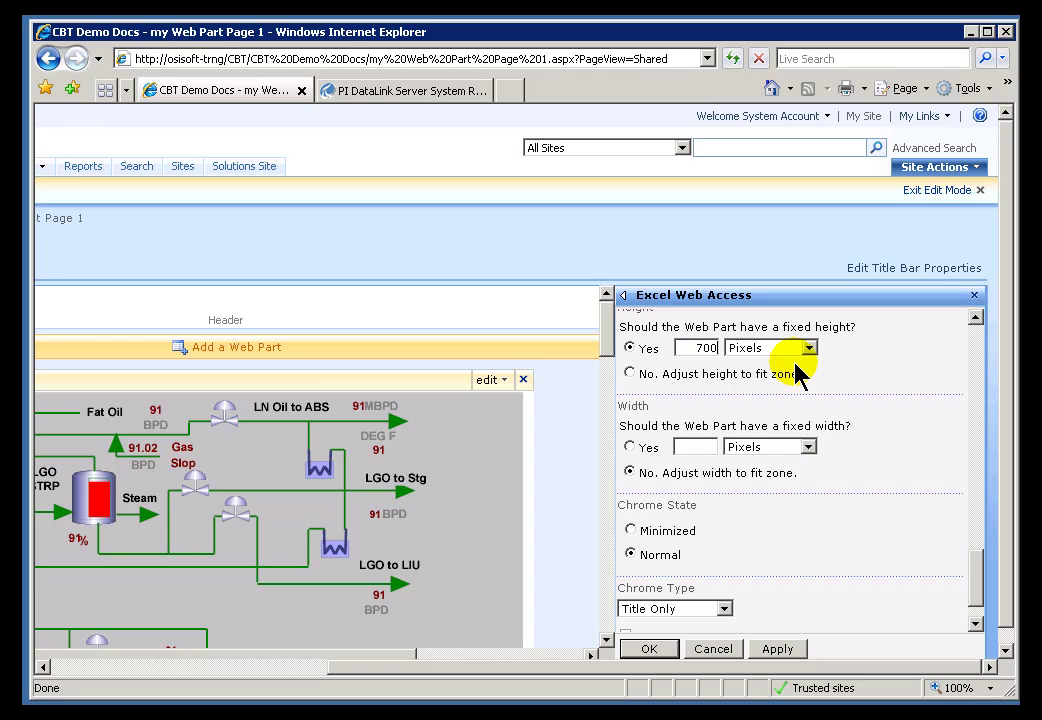
{"action": "left_click", "coordinate": [652, 650]}
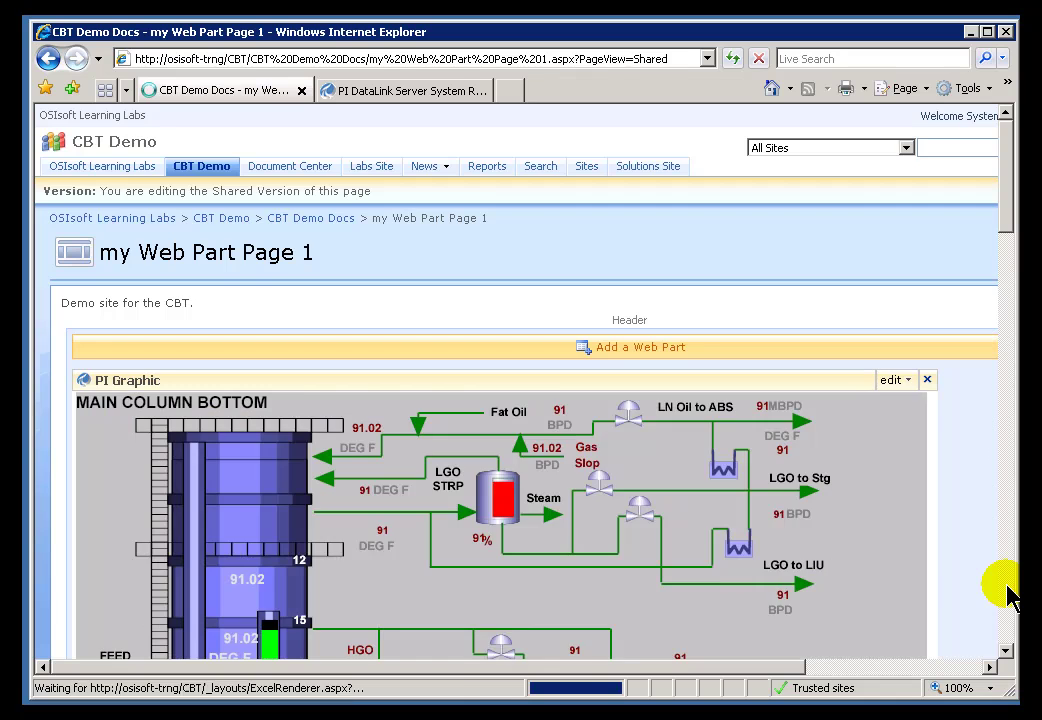
Exit edit mode on my Web Part Page 1.
{"action": "left_click", "coordinate": [1008, 597]}
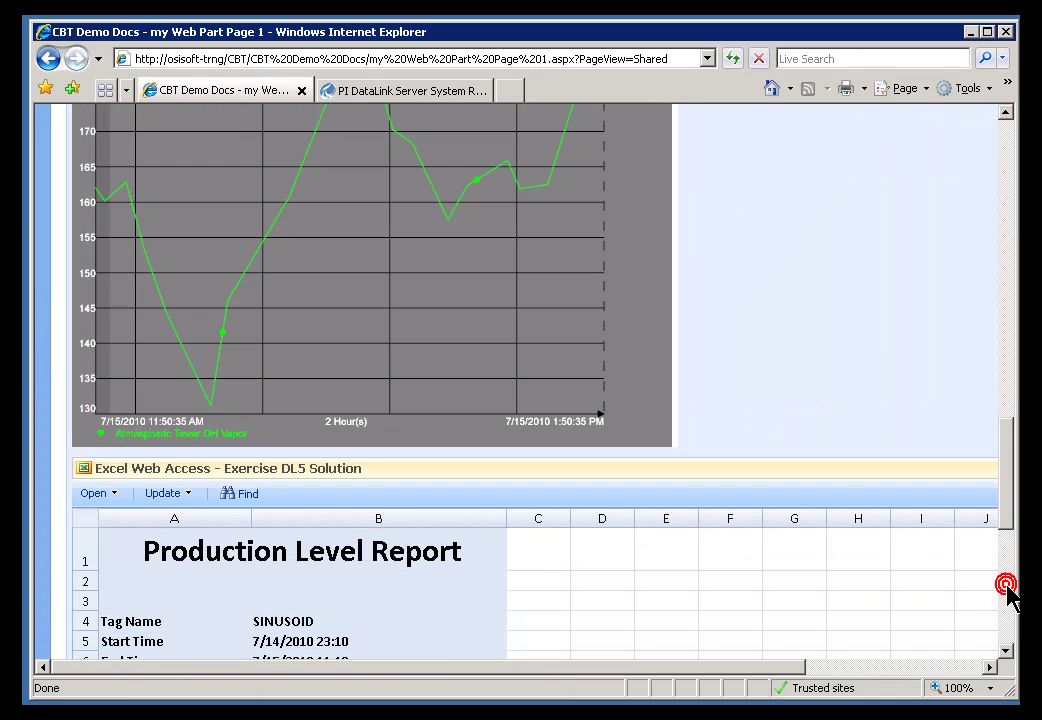
{"action": "left_click_drag", "start_coordinate": [1005, 522], "coordinate": [1002, 132]}
{"action": "left_click", "coordinate": [945, 666]}
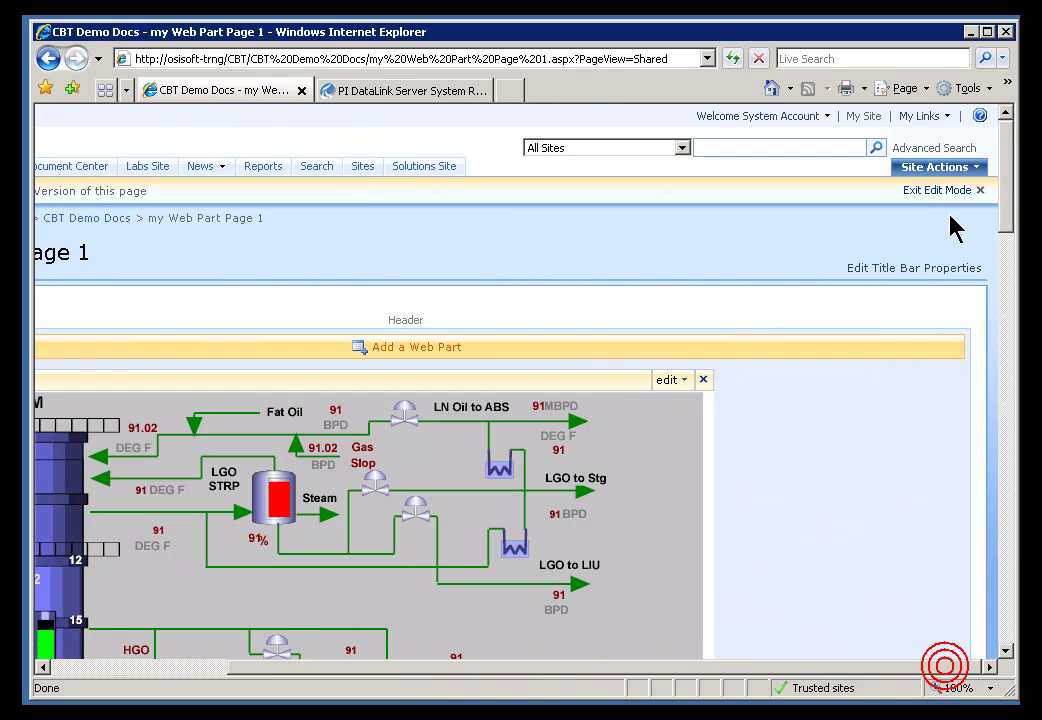
{"action": "left_click", "coordinate": [940, 191]}
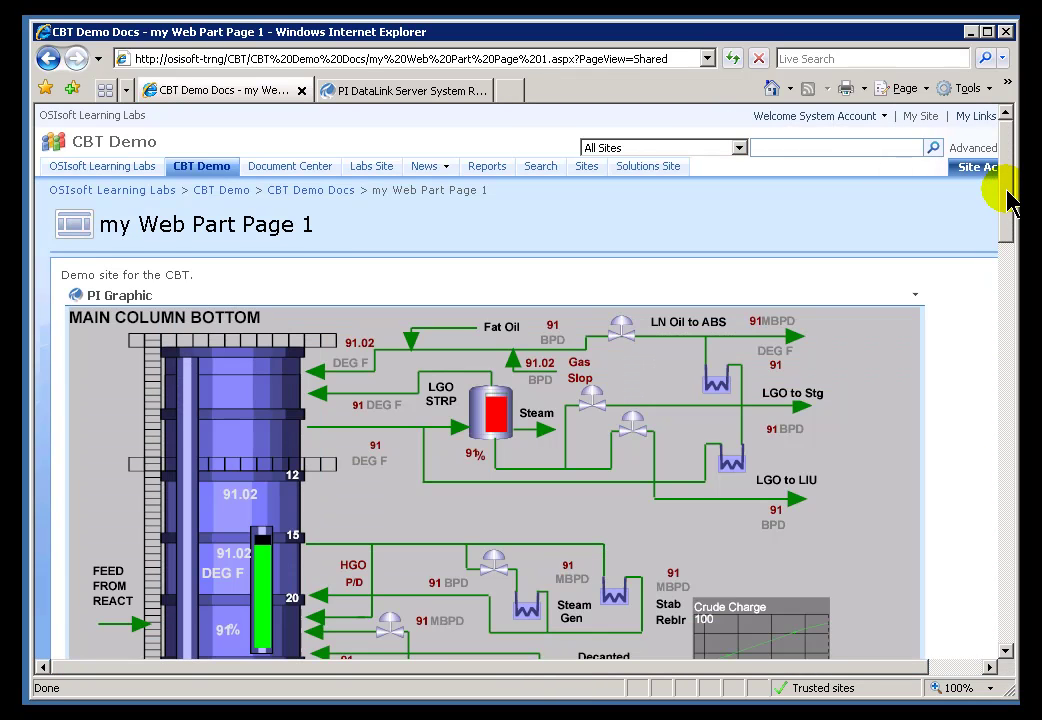
Scroll down to the Production Level Report shown in the Excel Web Access part.
{"action": "left_click_drag", "start_coordinate": [1012, 196], "coordinate": [965, 616]}
{"action": "scroll", "coordinate": [968, 600], "scroll_direction": "up", "scroll_amount": 2}
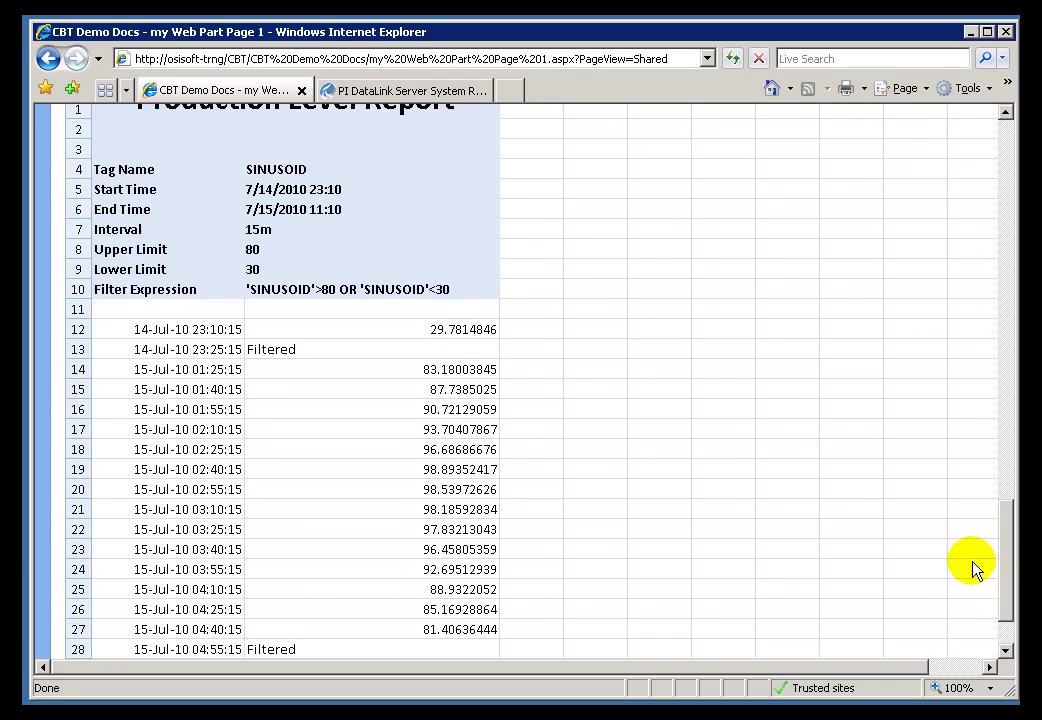
{"action": "scroll", "coordinate": [975, 570], "scroll_direction": "up", "scroll_amount": 3}
{"action": "scroll", "coordinate": [979, 545], "scroll_direction": "down", "scroll_amount": 2}
{"action": "scroll", "coordinate": [977, 575], "scroll_direction": "down", "scroll_amount": 3}
{"action": "left_click_drag", "start_coordinate": [910, 666], "coordinate": [1008, 560]}
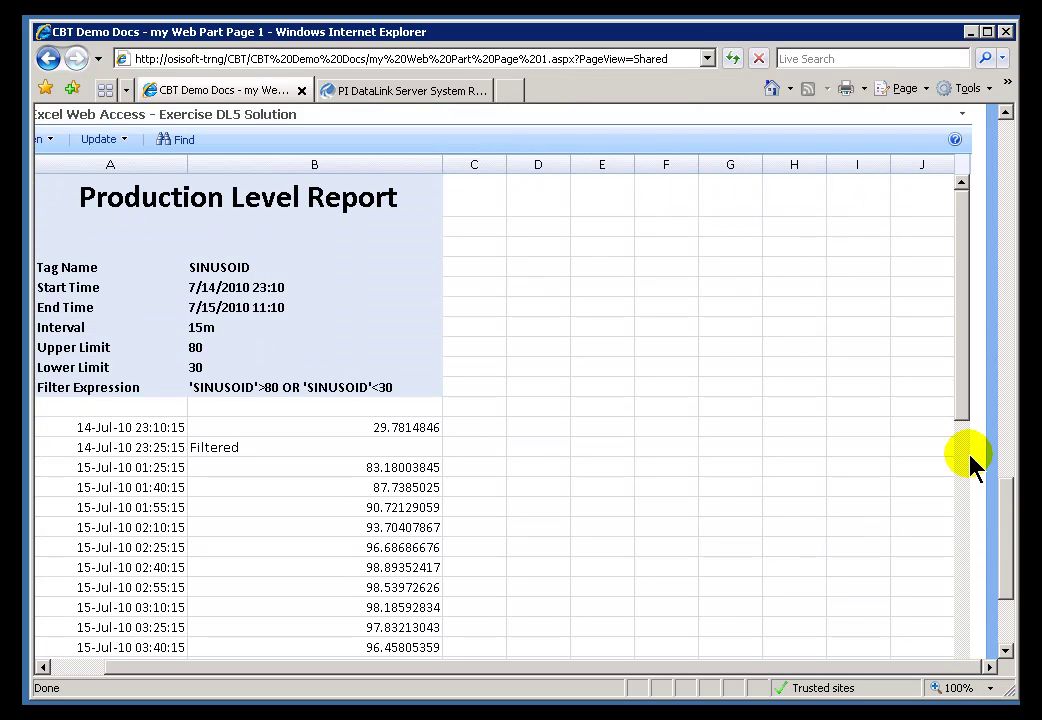
{"action": "mouse_move", "coordinate": [958, 408]}
{"action": "left_mouse_down"}
{"action": "mouse_move", "coordinate": [942, 609]}
{"action": "mouse_move", "coordinate": [970, 437]}
{"action": "mouse_move", "coordinate": [960, 412]}
{"action": "left_mouse_up"}
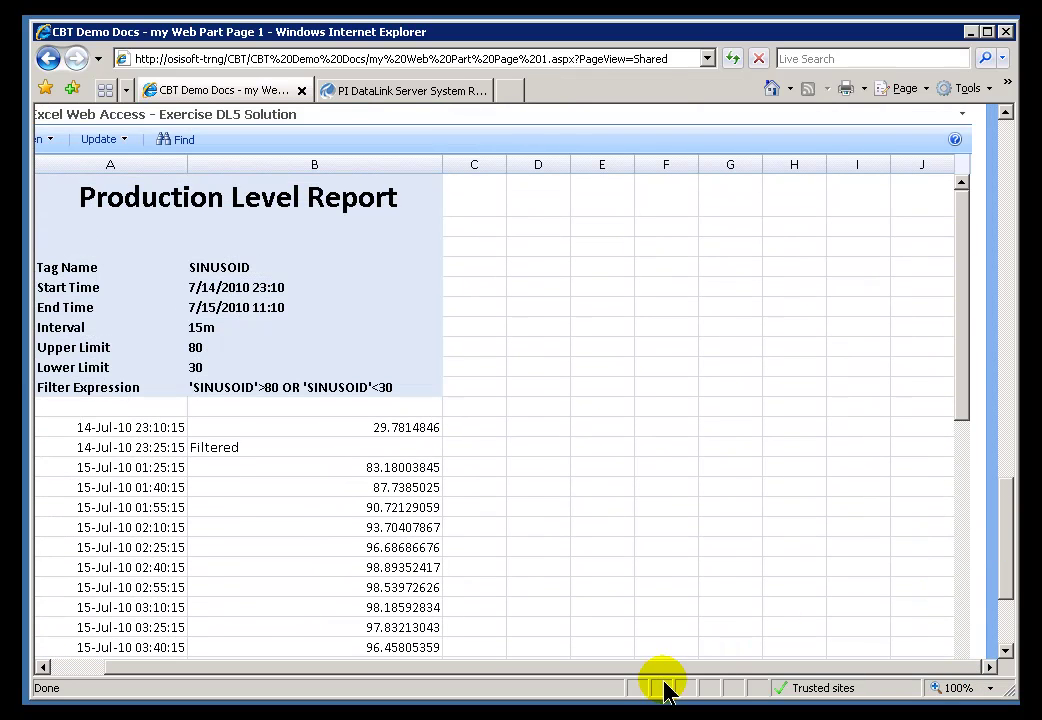
{"action": "left_click_drag", "start_coordinate": [638, 669], "coordinate": [502, 658]}
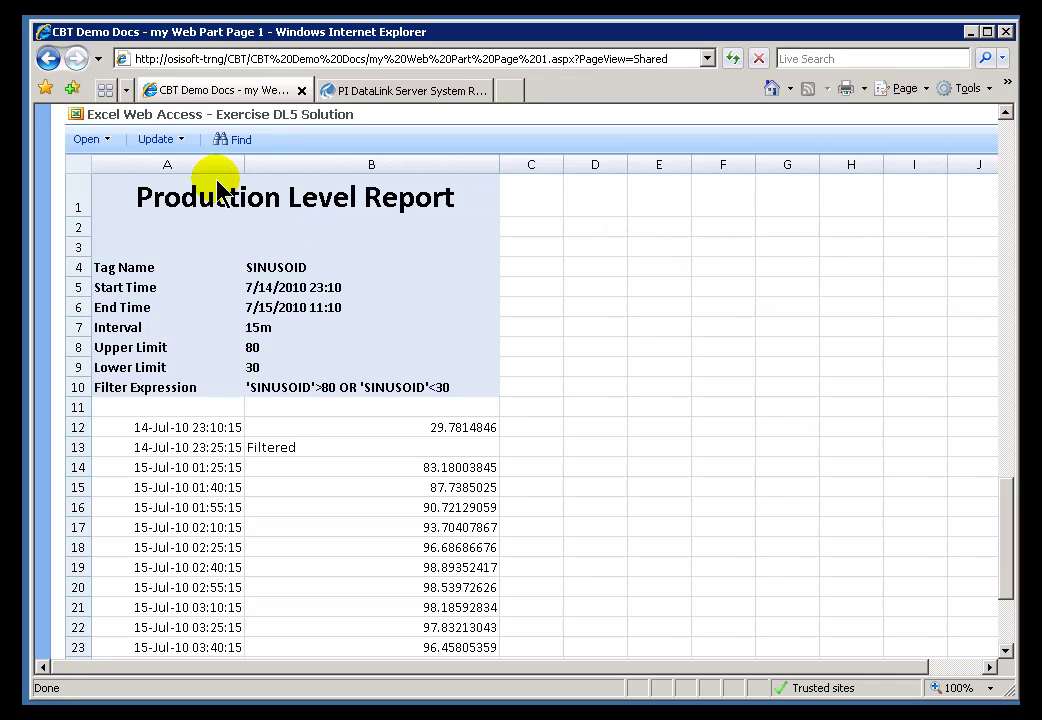
{"action": "left_click", "coordinate": [118, 268]}
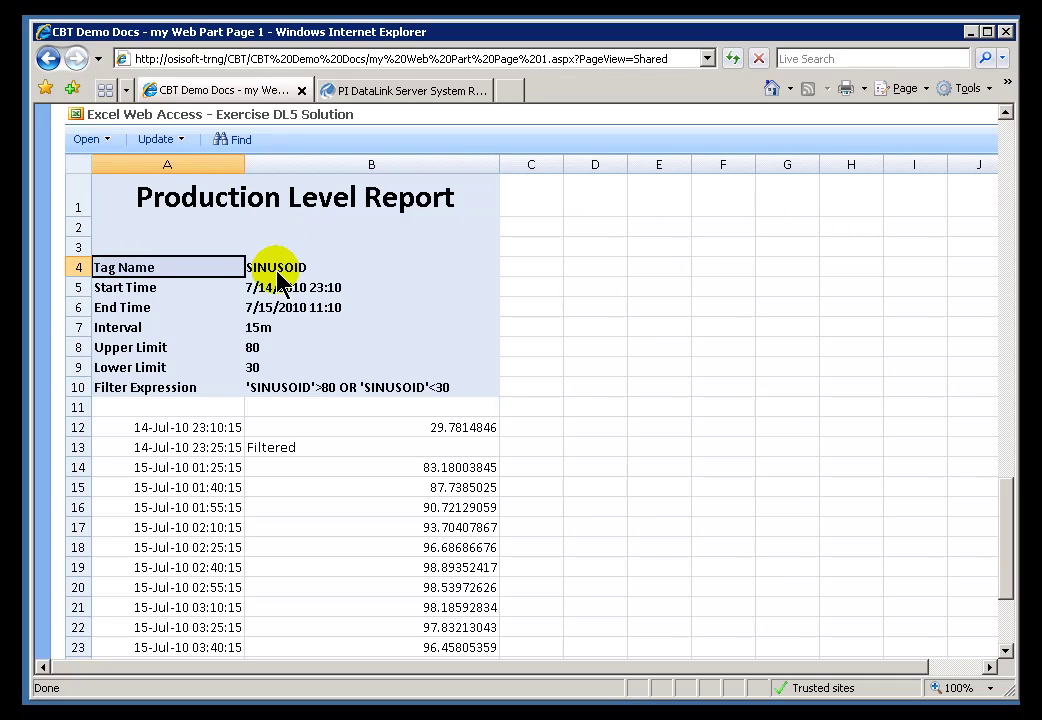
{"action": "left_click", "coordinate": [412, 267]}
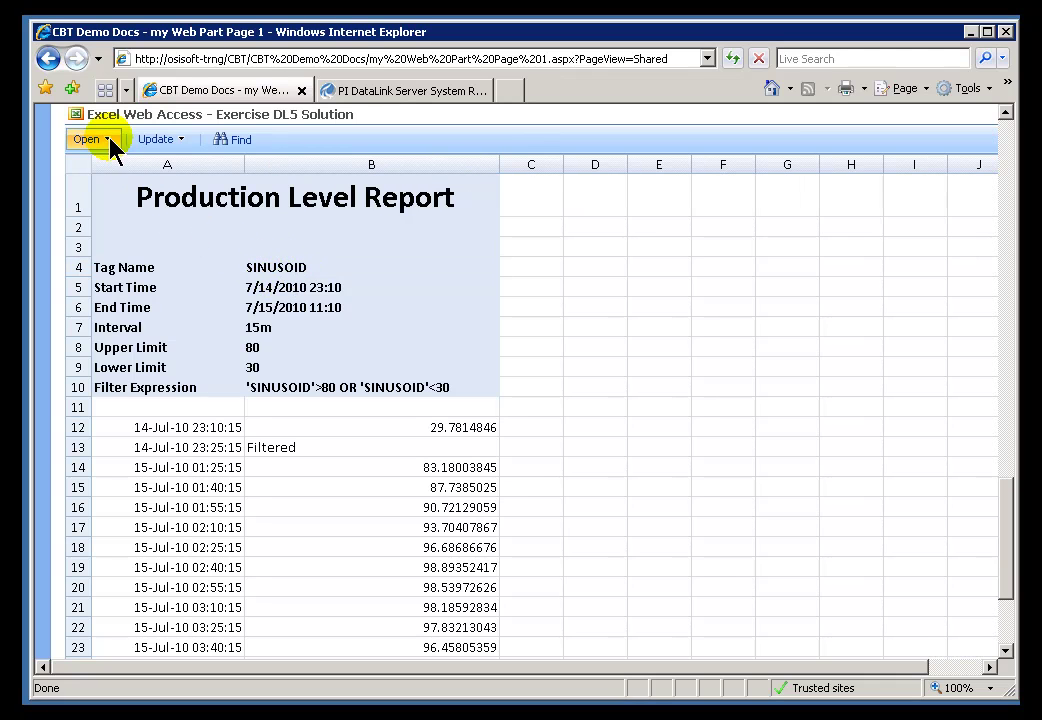
{"action": "left_click", "coordinate": [656, 227]}
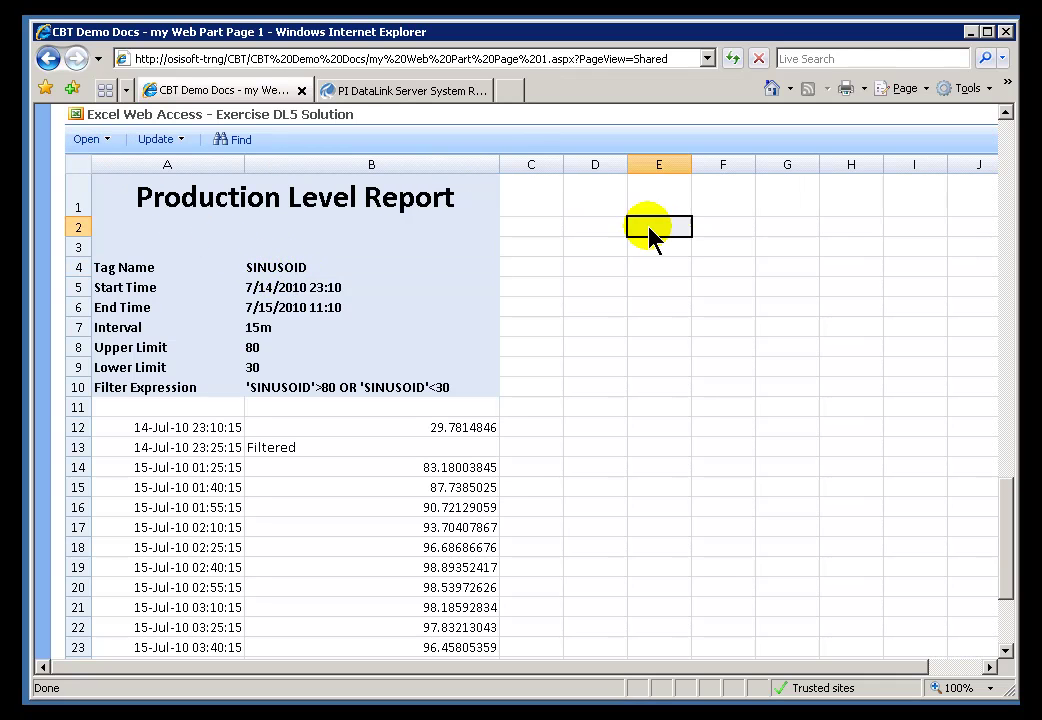
{"action": "left_click", "coordinate": [109, 140]}
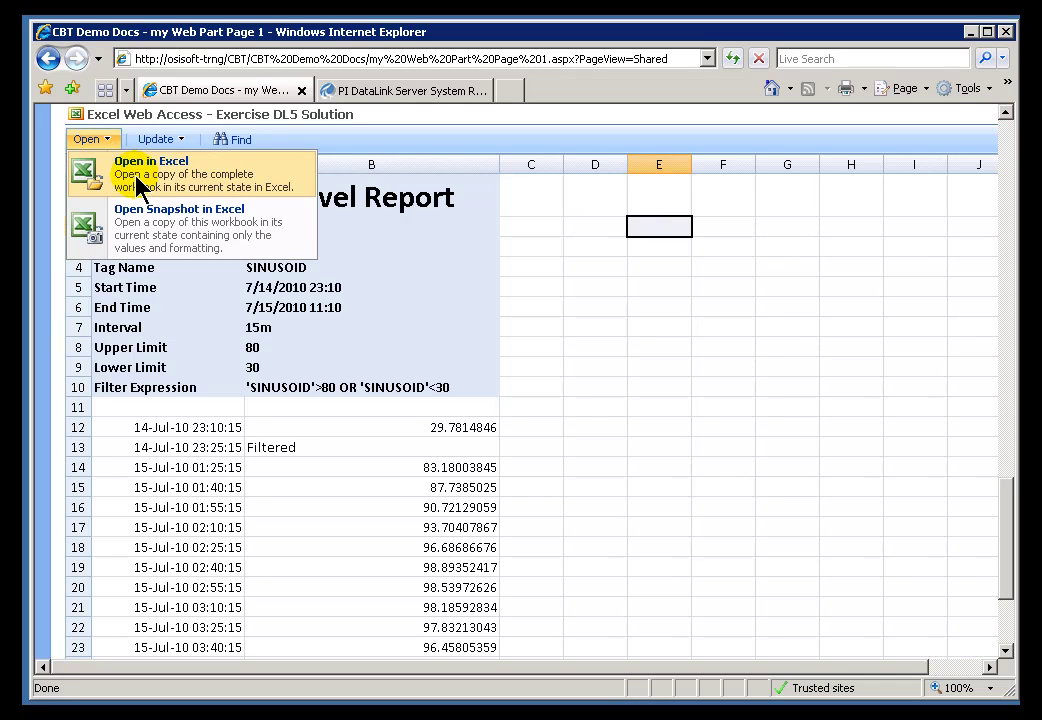
{"action": "left_click", "coordinate": [700, 323]}
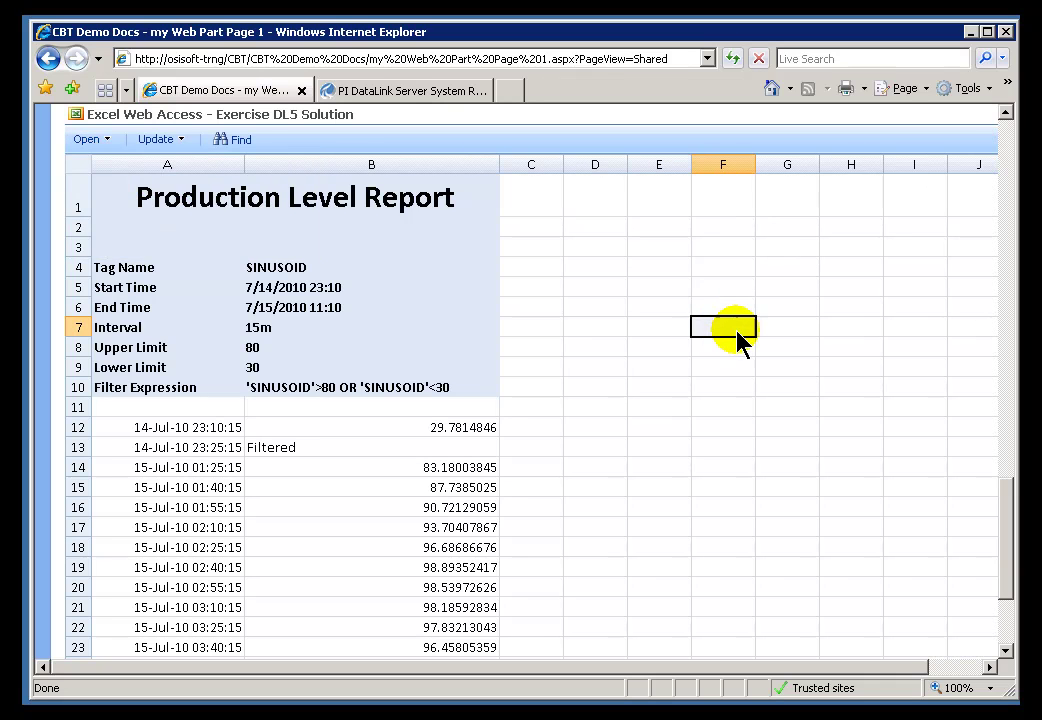